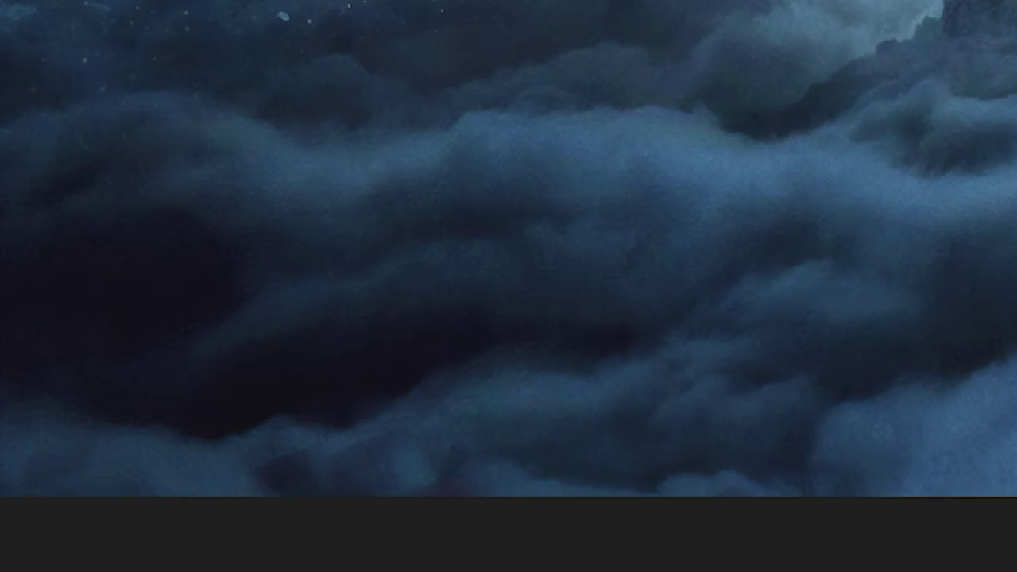
Open the user's temporary folder via %temp% and move all of its contents to the Recycle Bin.
key("super+r")
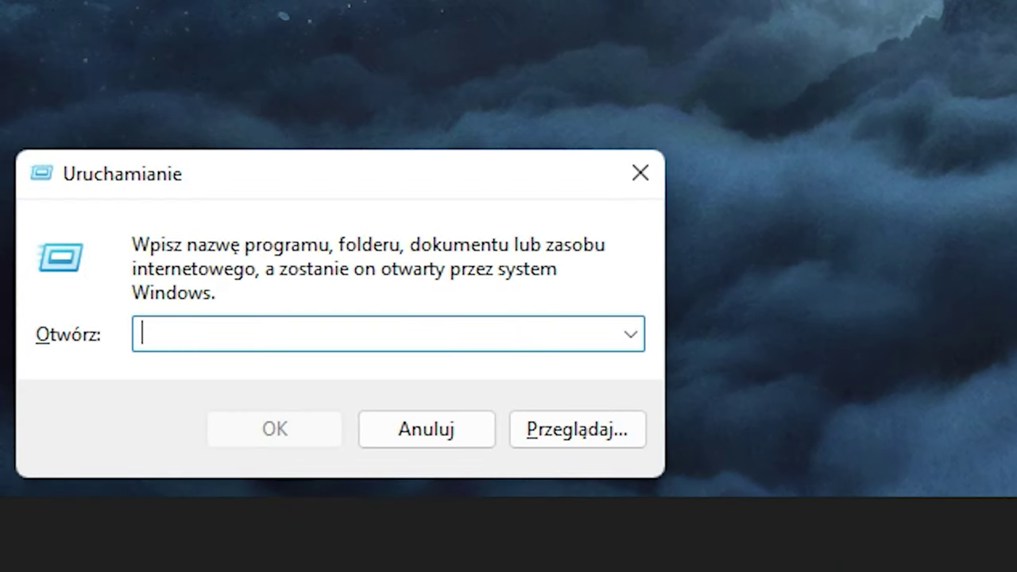
type("%temp%")
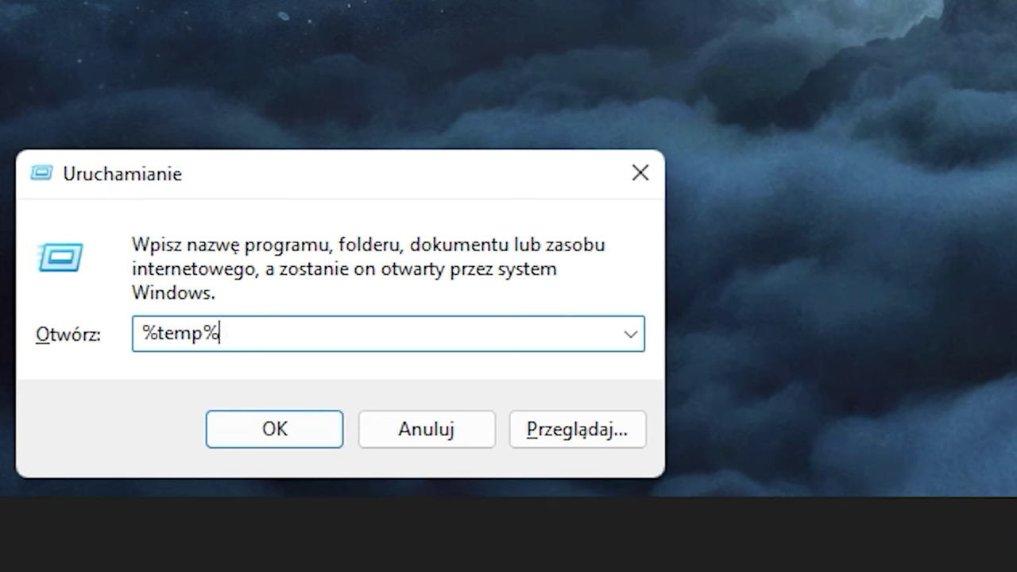
key("Return")
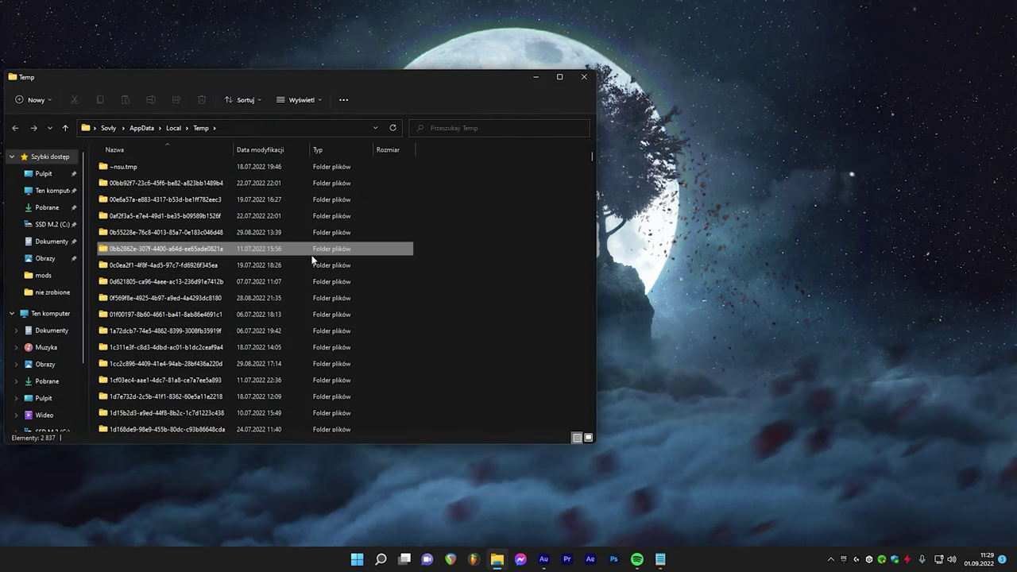
key("ctrl+a")
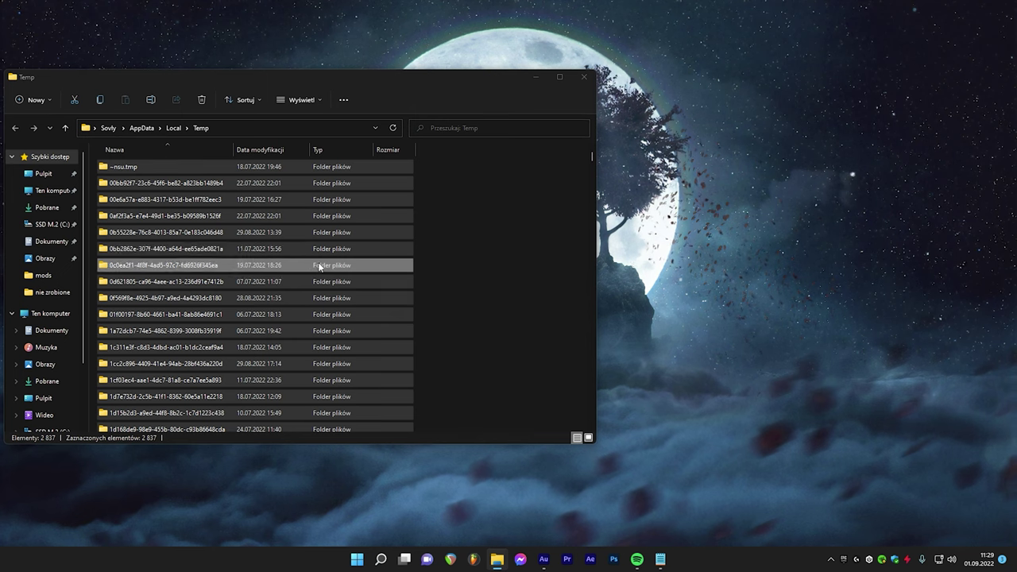
key("Delete")
left_click(549, 288)
Skip every item that is in use during the %temp% deletion, and close the folder.
left_click_drag(403, 83, 518, 78)
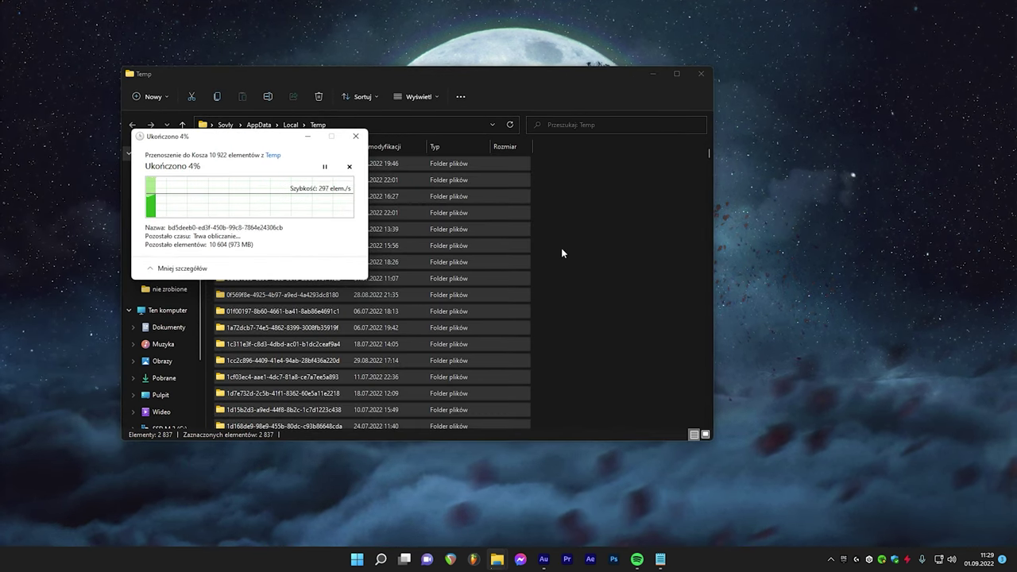
left_click_drag(225, 136, 688, 122)
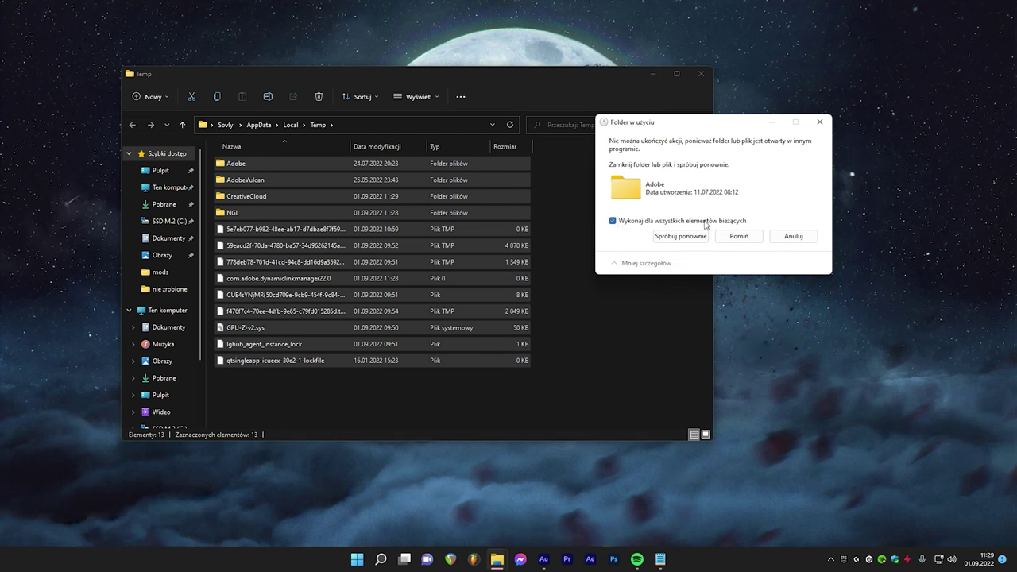
left_click(744, 239)
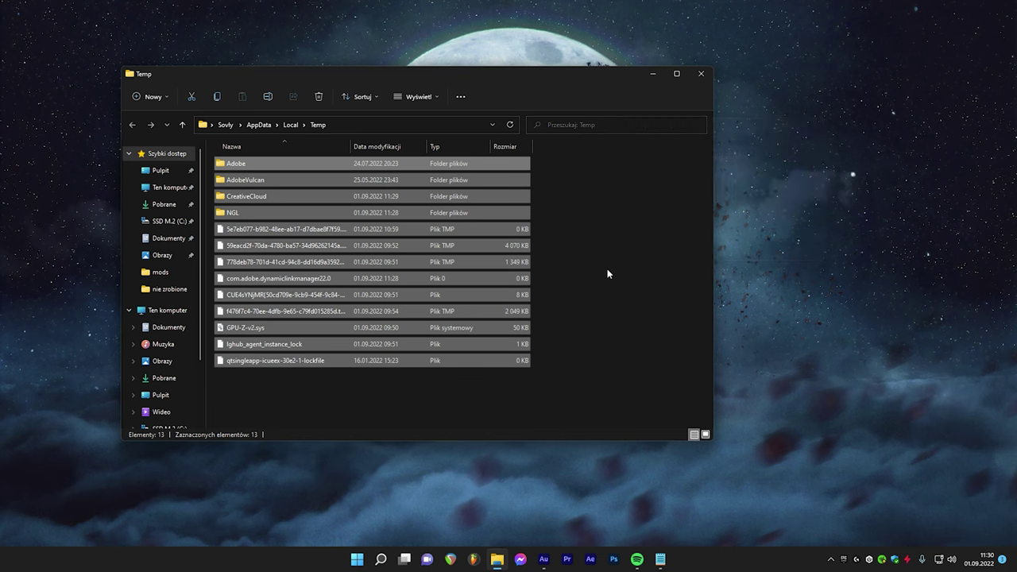
left_click(52, 32)
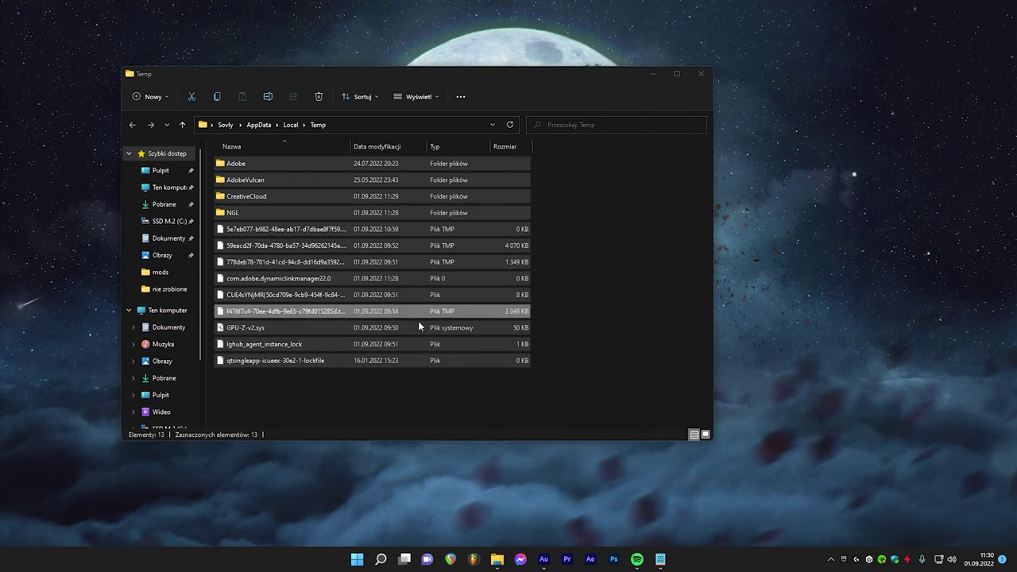
left_click(708, 73)
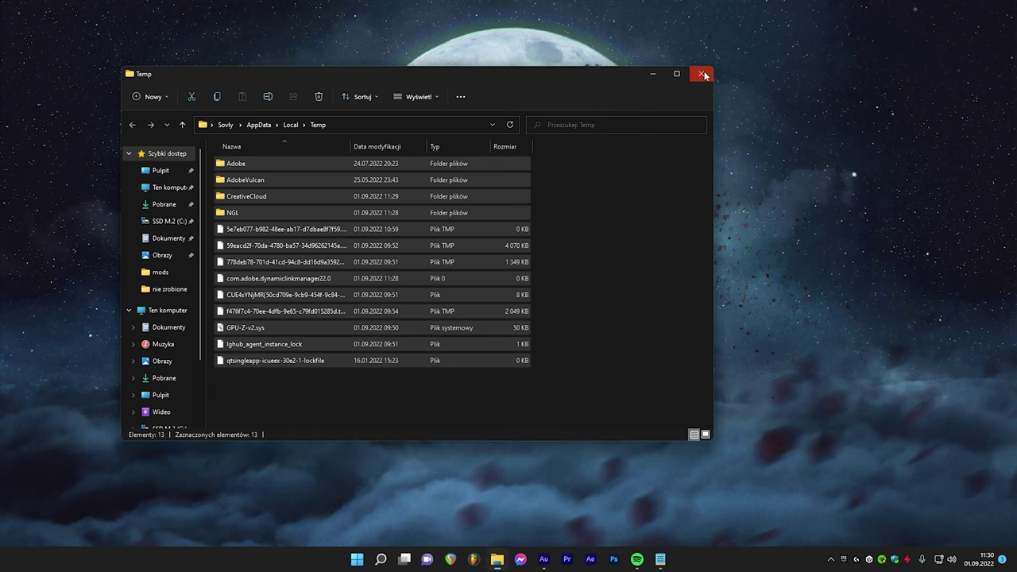
Open the Windows Temp folder by running temp, and move all of its contents to the Recycle Bin.
key("super+r")
type("temp")
key("Return")
left_click(406, 277)
key("ctrl+a")
key("Delete")
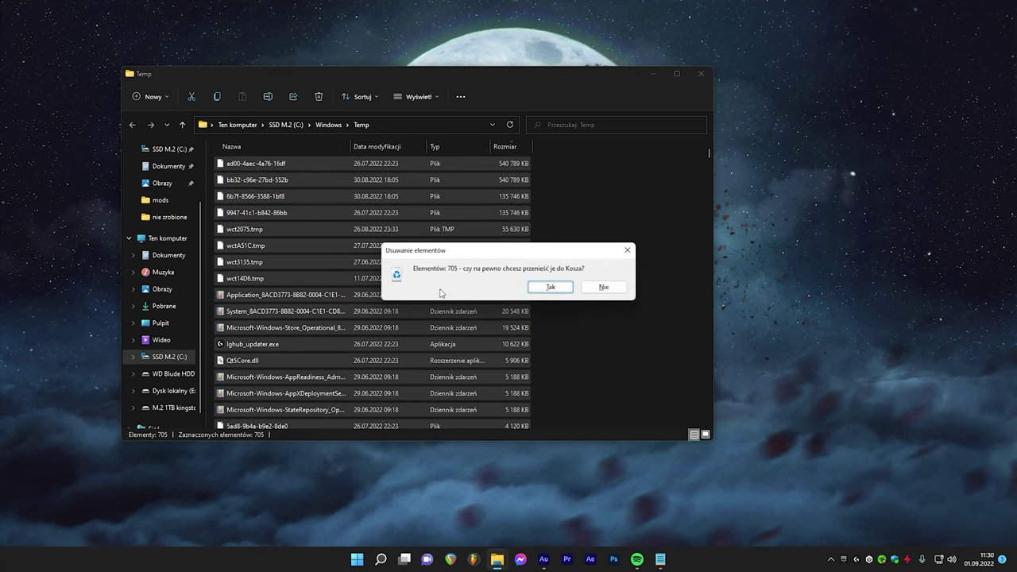
left_click(554, 287)
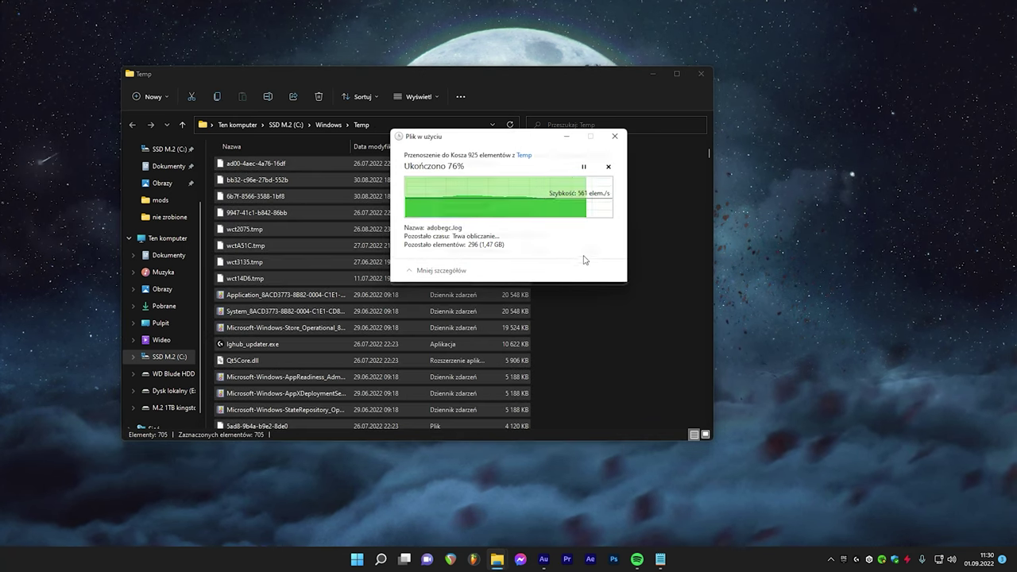
Skip the files and the folder in use during the Windows Temp deletion, and close the folder.
left_click(539, 253)
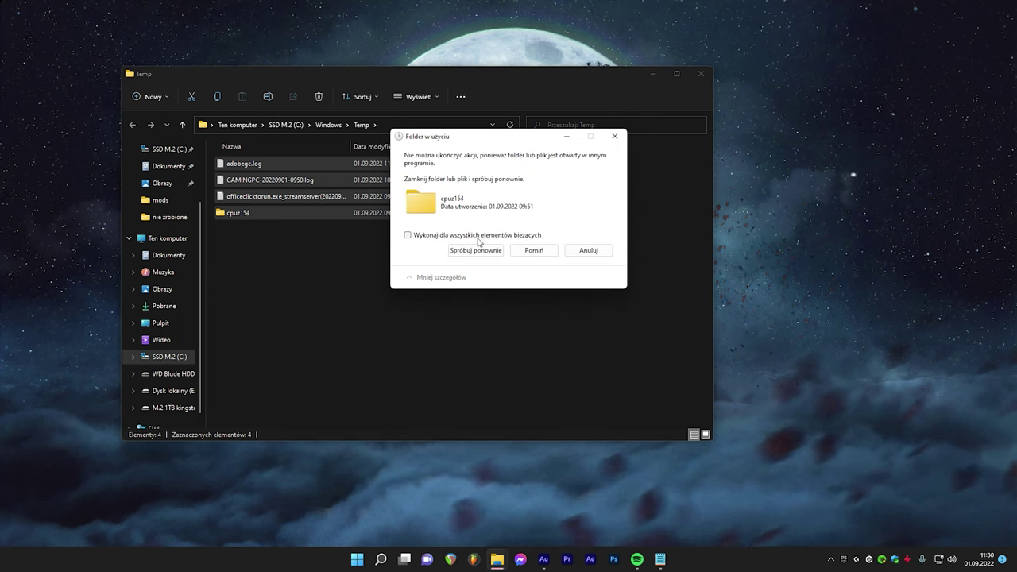
left_click(538, 251)
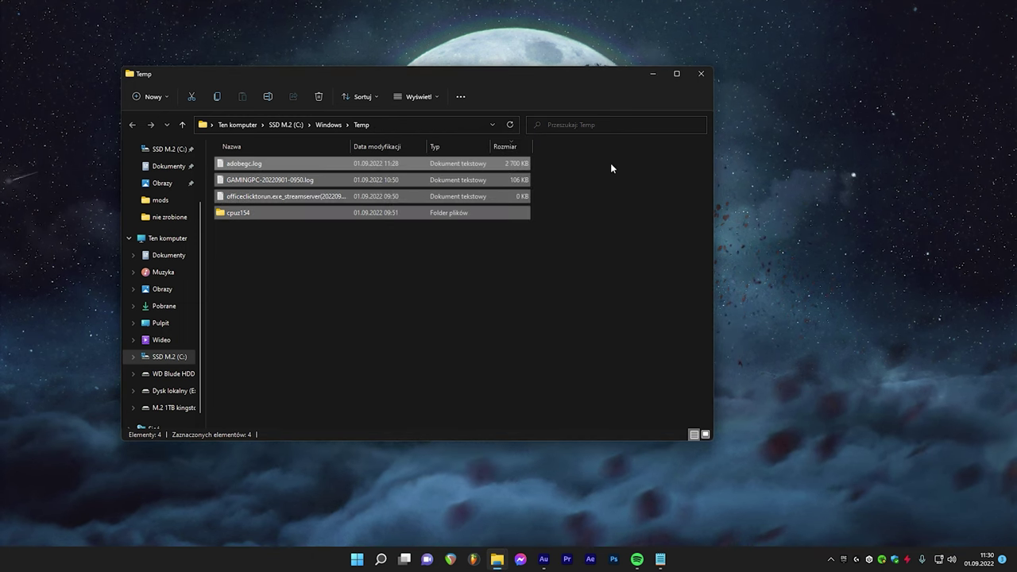
left_click(700, 74)
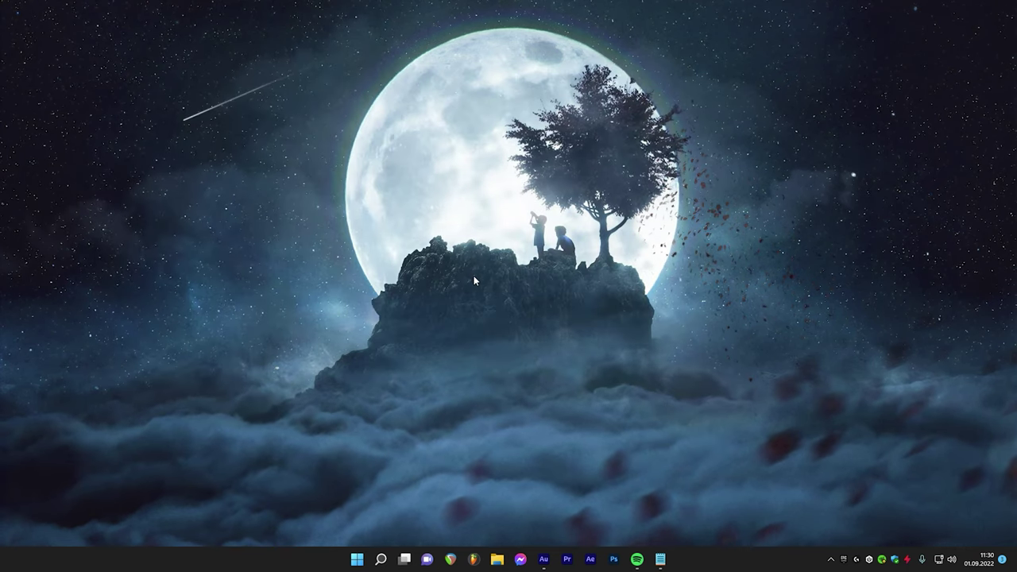
Review the general (Ogólne) privacy options under Prywatność i zabezpieczenia in Settings, and close Settings.
key("super")
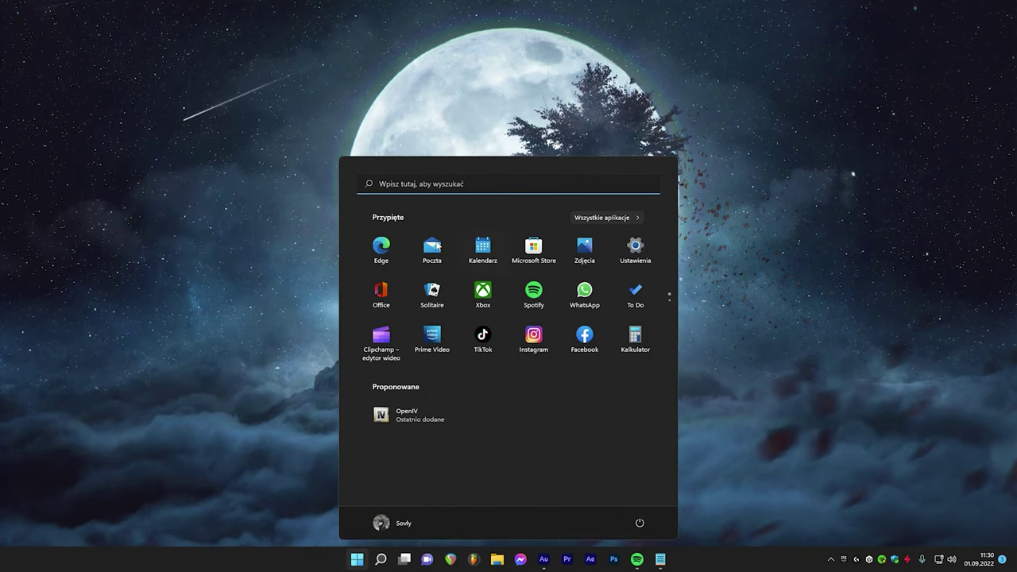
left_click(635, 250)
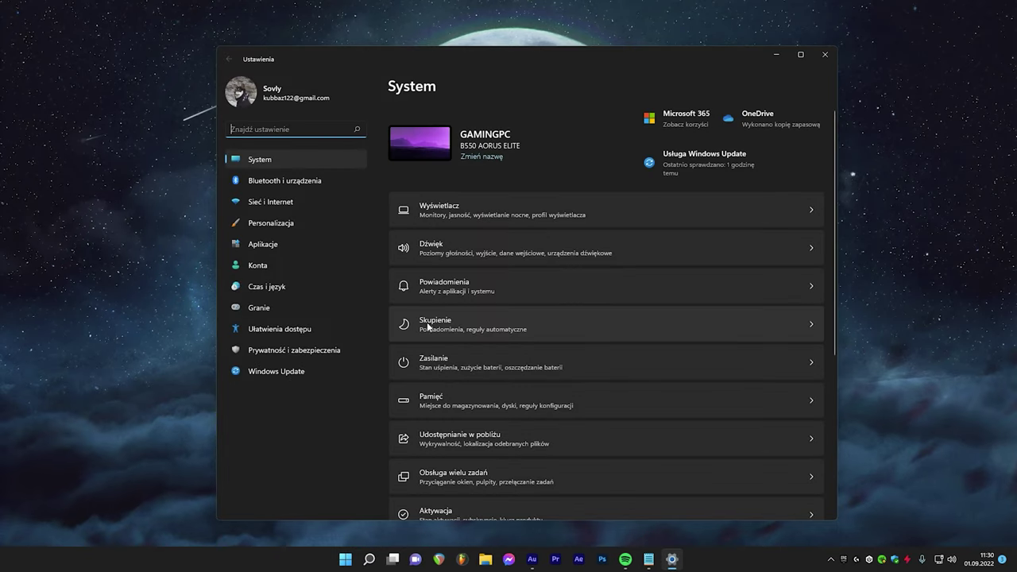
left_click(263, 351)
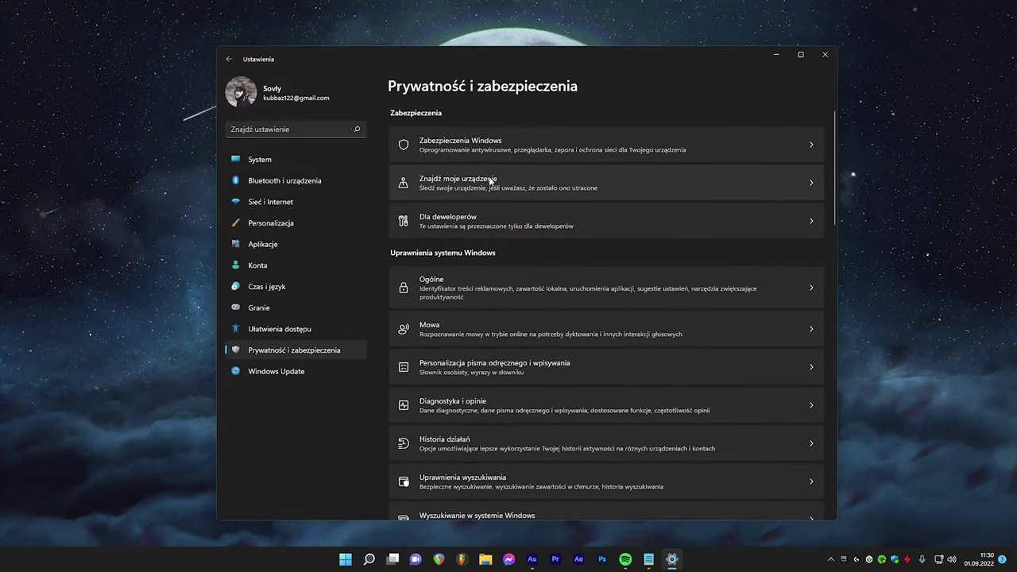
left_click(510, 298)
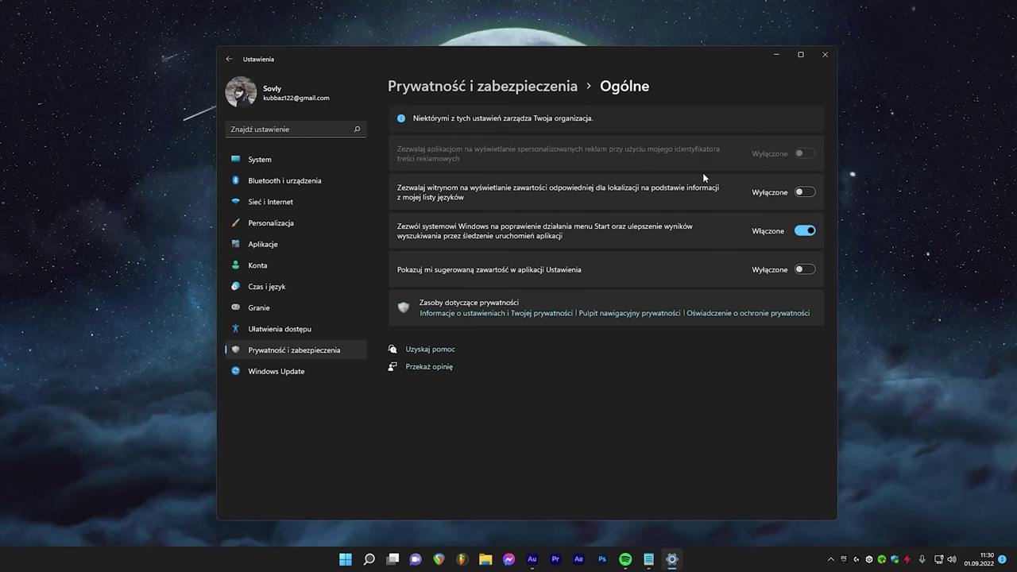
left_click_drag(571, 66, 594, 53)
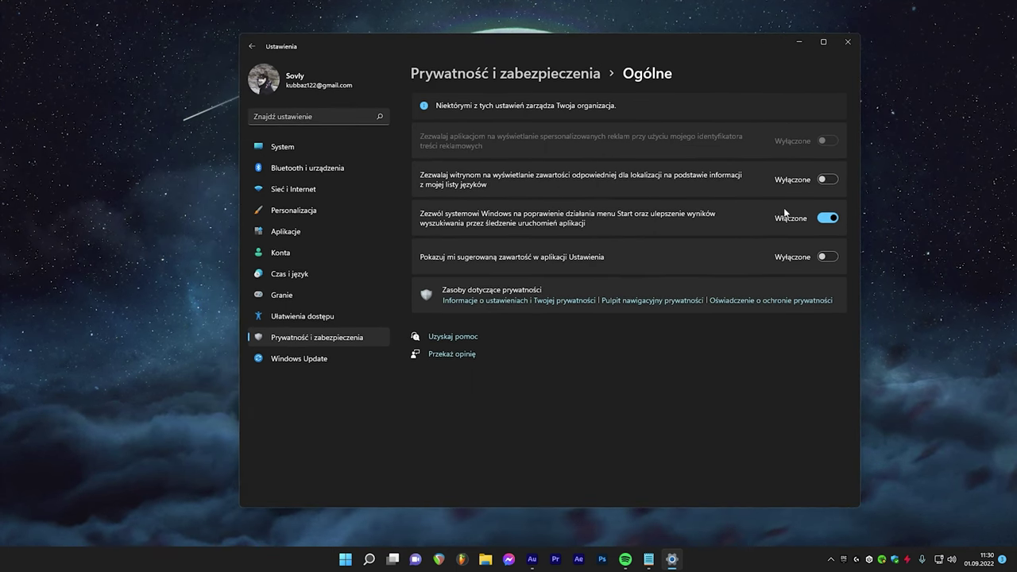
left_click(838, 44)
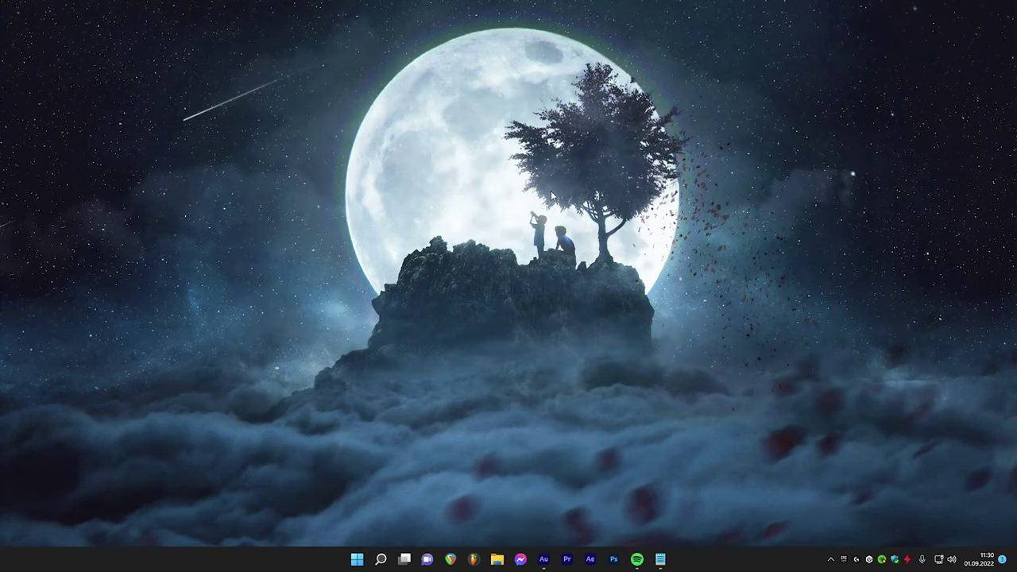
Turn off transparency effects (Efekty przezroczystości) in the Kolory personalization settings, and close Settings.
key("super")
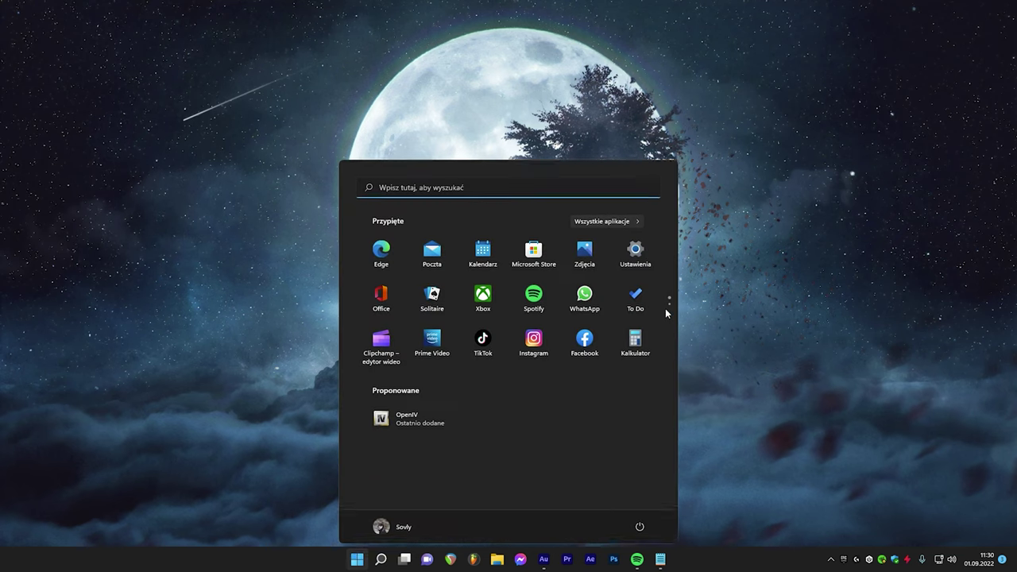
type("per")
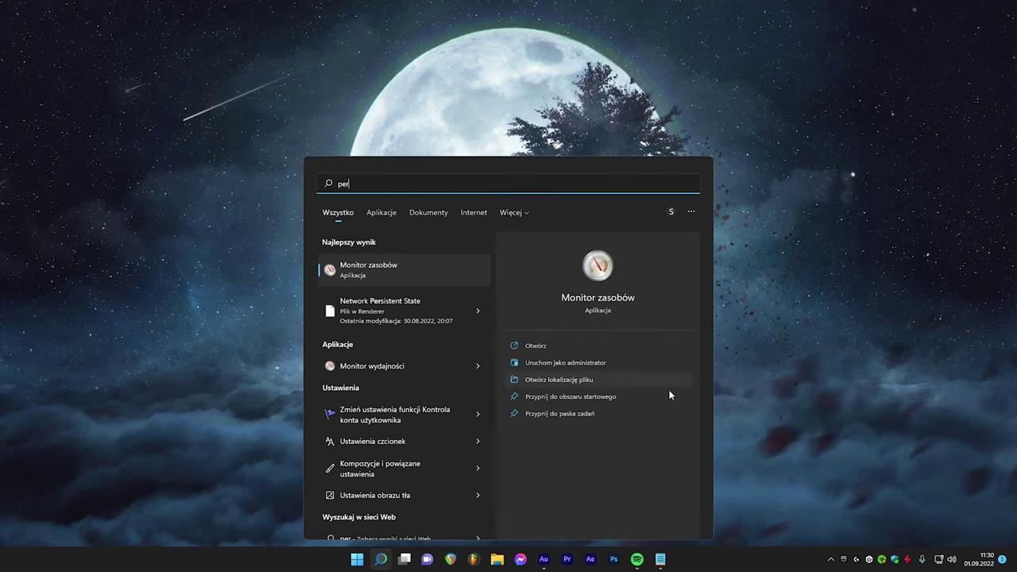
left_click(465, 492)
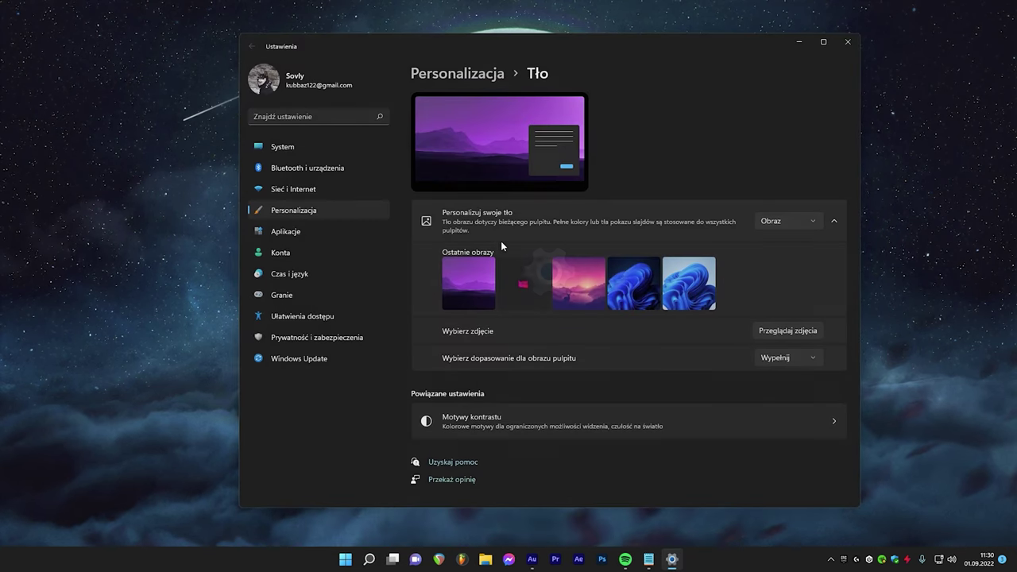
left_click(294, 210)
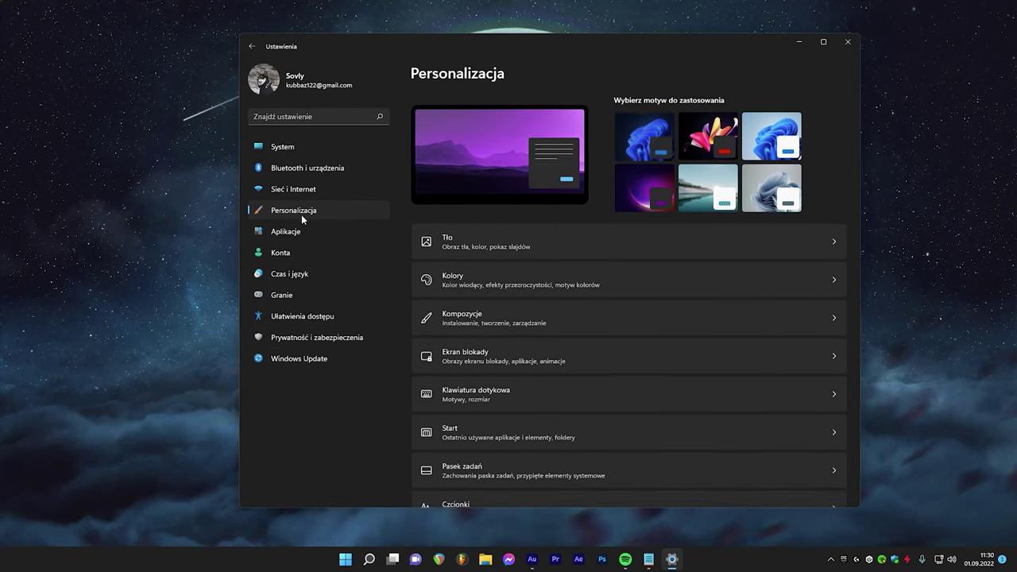
left_click(484, 272)
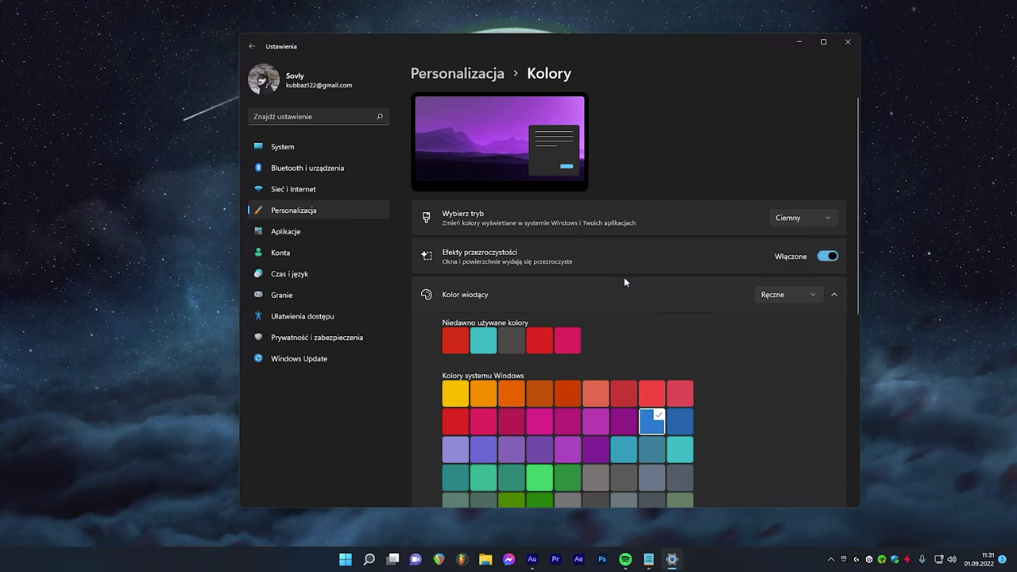
left_click(830, 258)
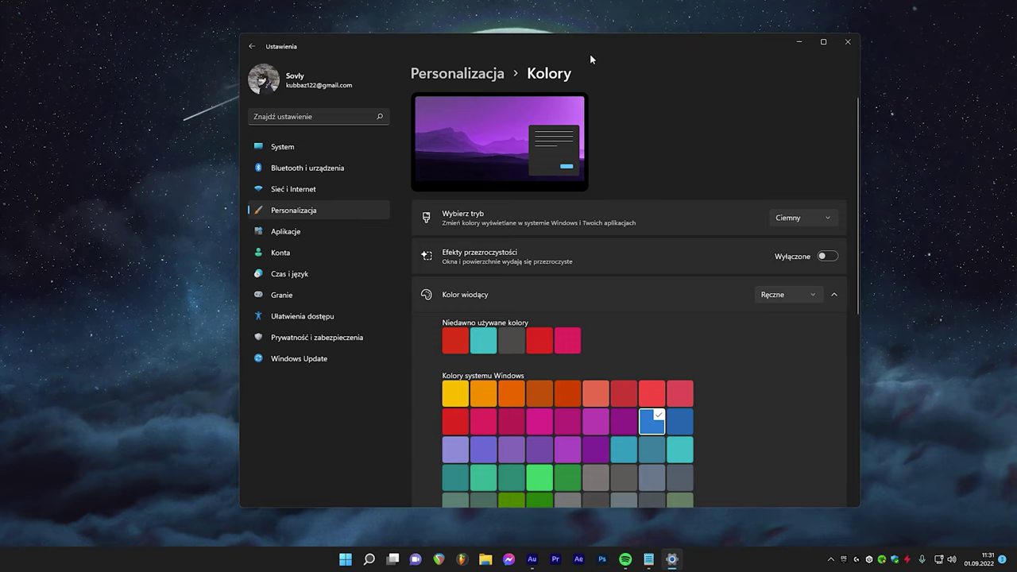
left_click_drag(591, 58, 549, 58)
left_click(806, 50)
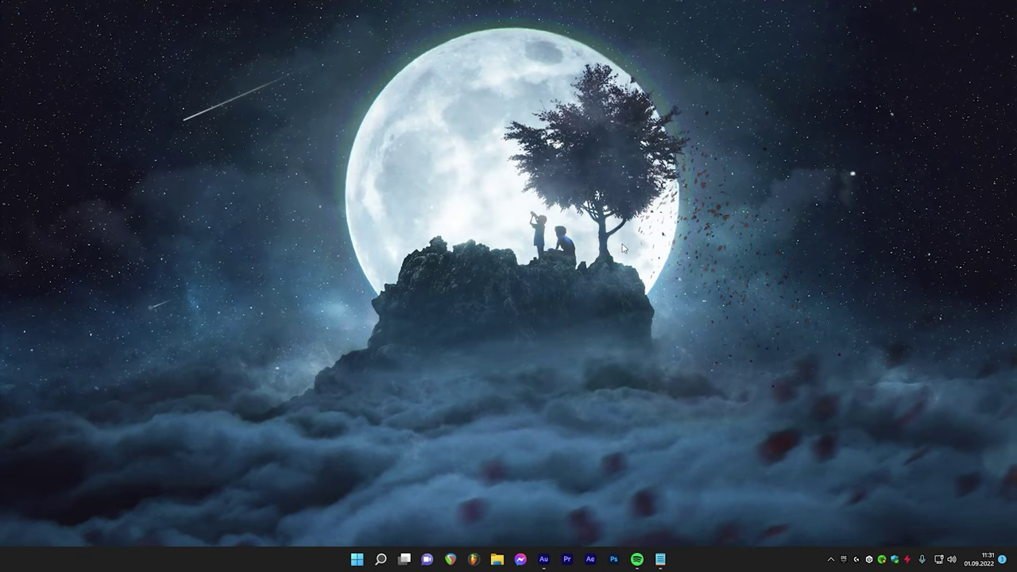
Open the power plan editor (Edytuj plan zasilania) and go up to the Opcje zasilania overview.
key("super")
type("edyt")
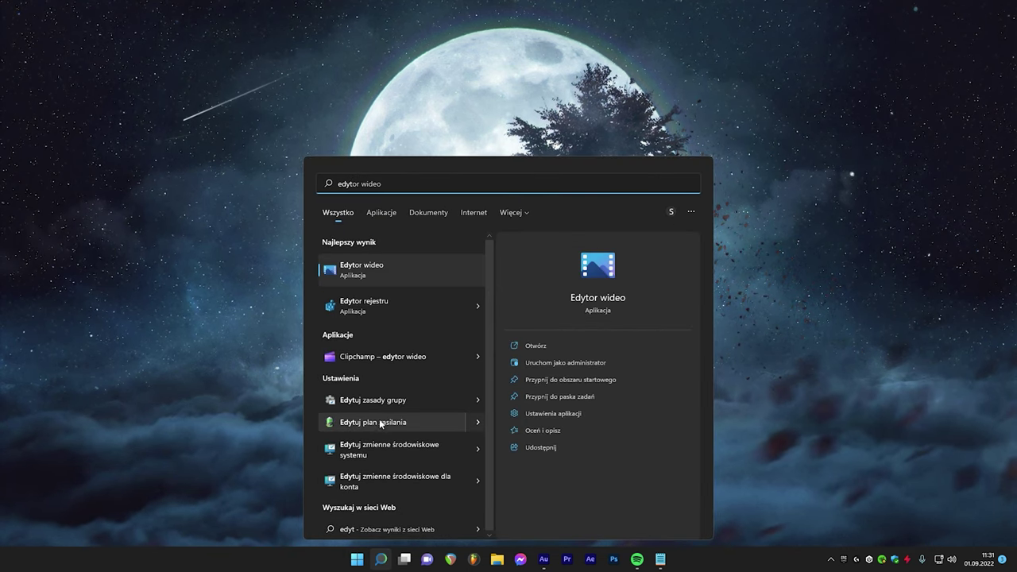
left_click(393, 422)
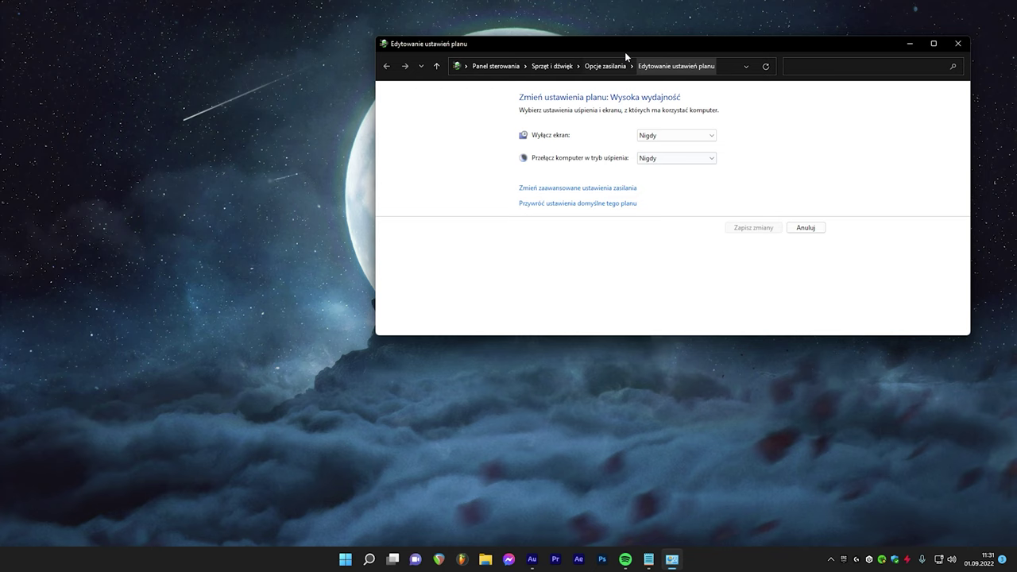
left_click_drag(625, 46, 501, 82)
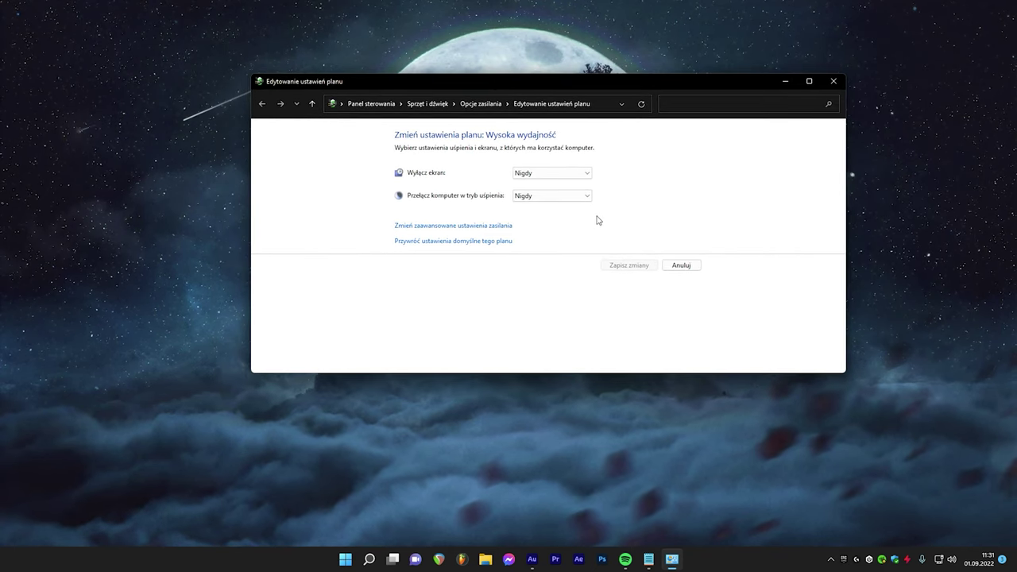
left_click(482, 103)
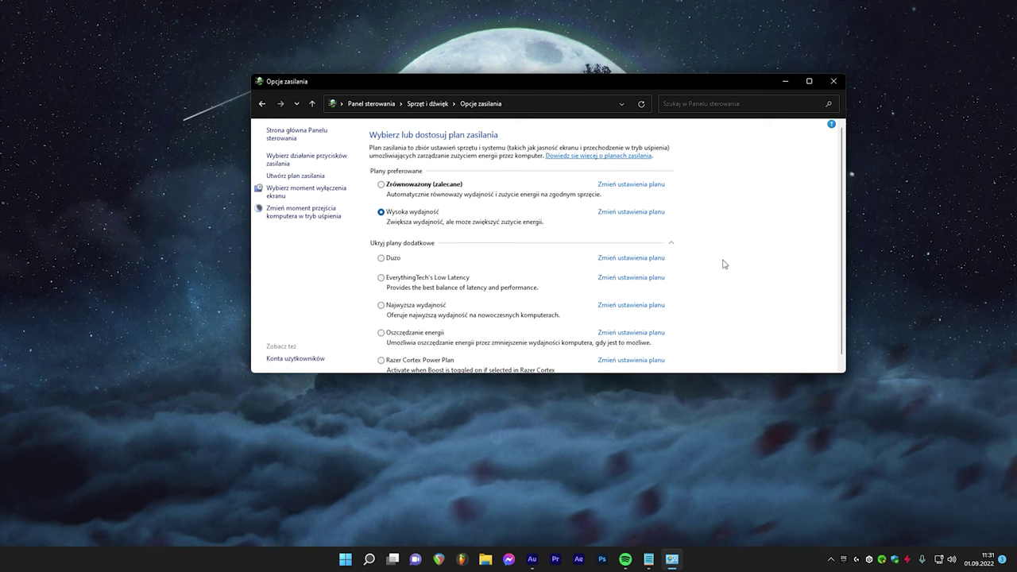
Examine the preferred and additional power plans offered in Opcje zasilania and which one is active.
scroll(464, 262, "down", 1)
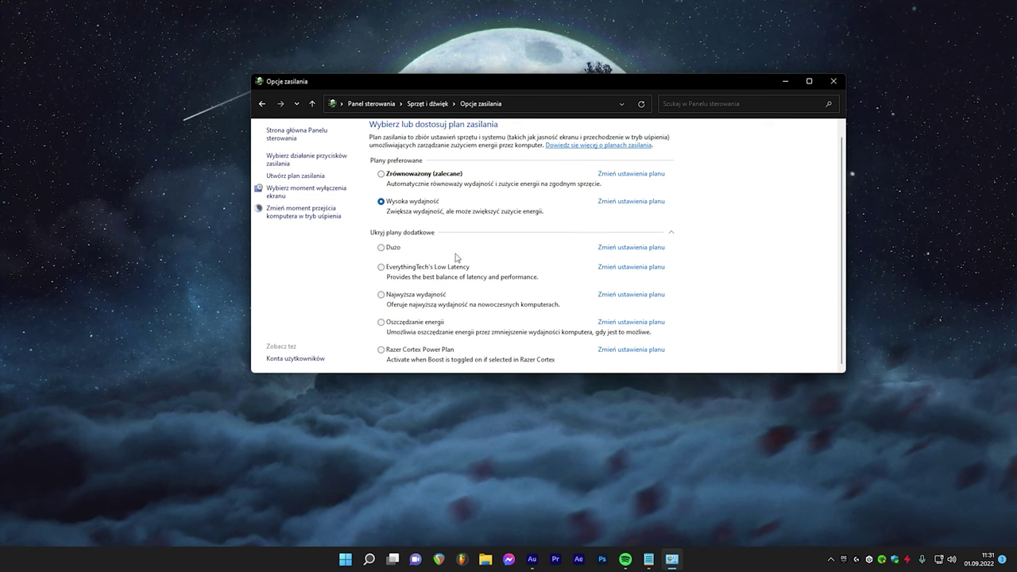
scroll(524, 269, "up", 1)
scroll(472, 274, "down", 1)
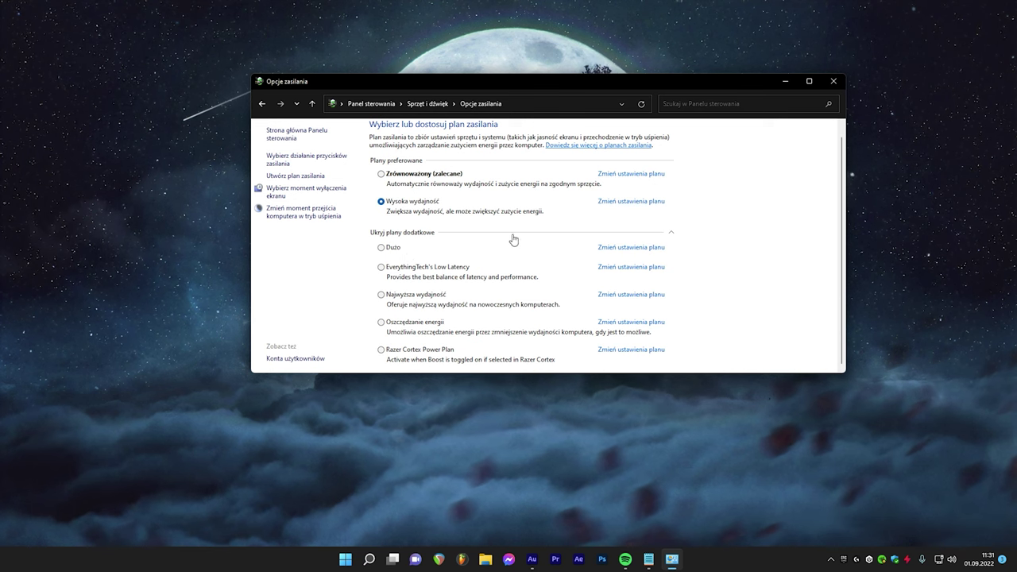
scroll(425, 251, "up", 1)
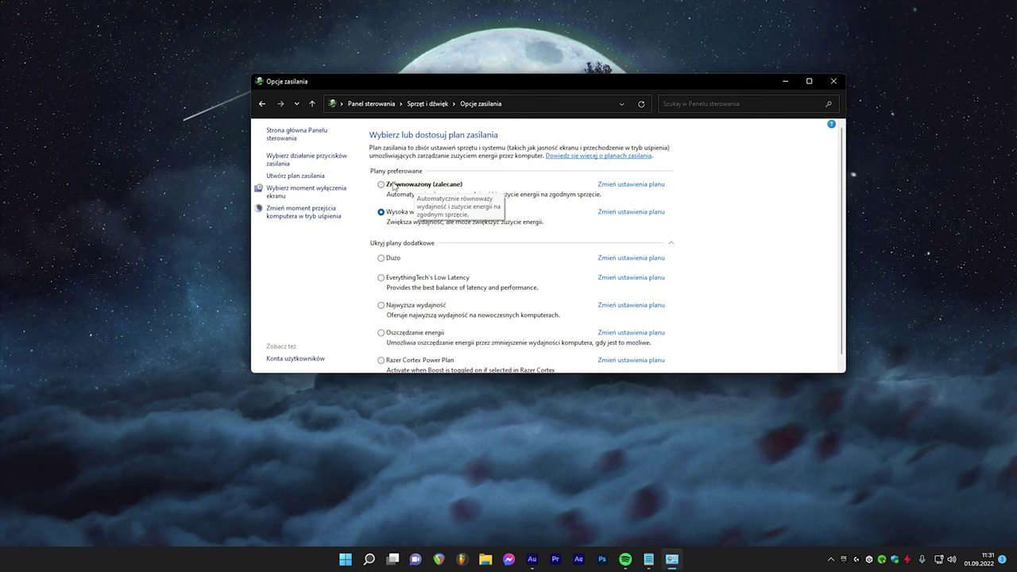
scroll(393, 188, "down", 1)
scroll(421, 324, "up", 1)
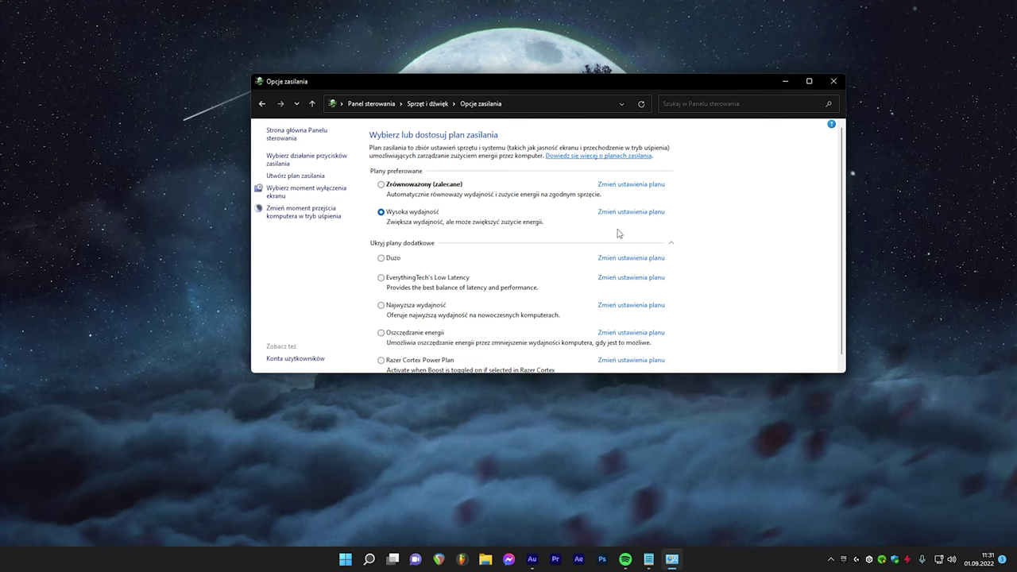
Collapse the additional power plans and open the advanced power settings of the Wysoka wydajność plan.
left_click(670, 246)
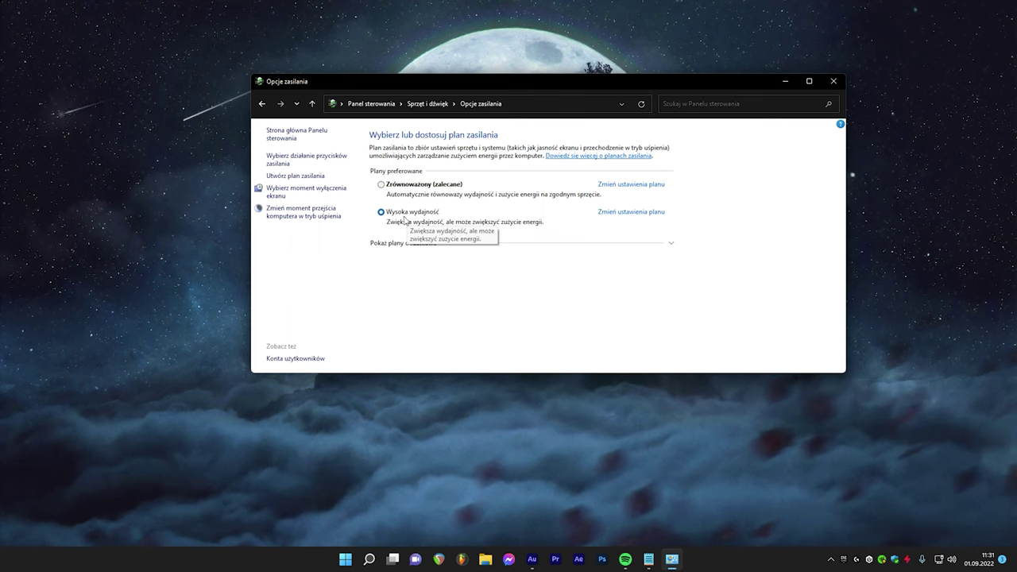
left_click(642, 212)
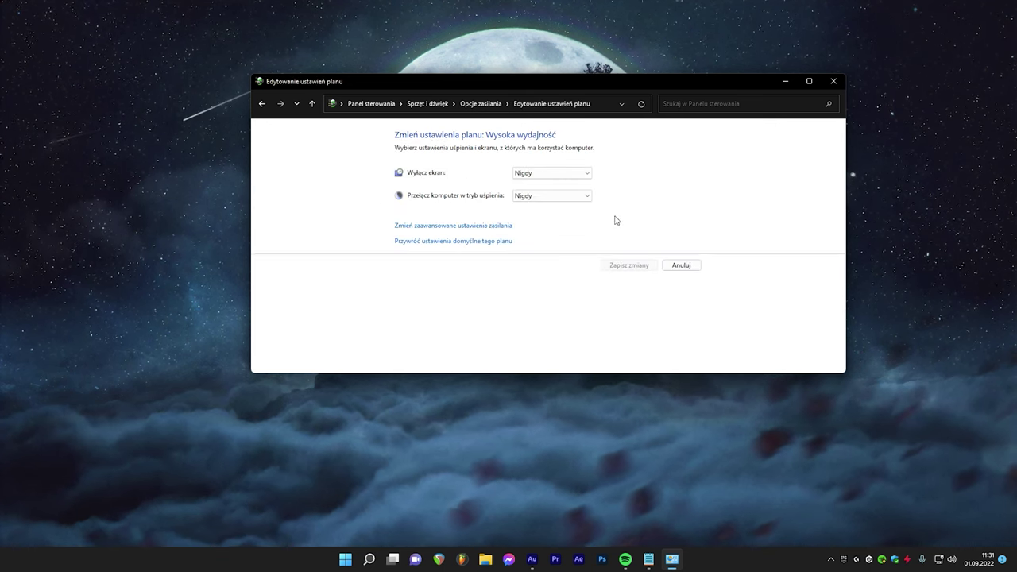
left_click(438, 226)
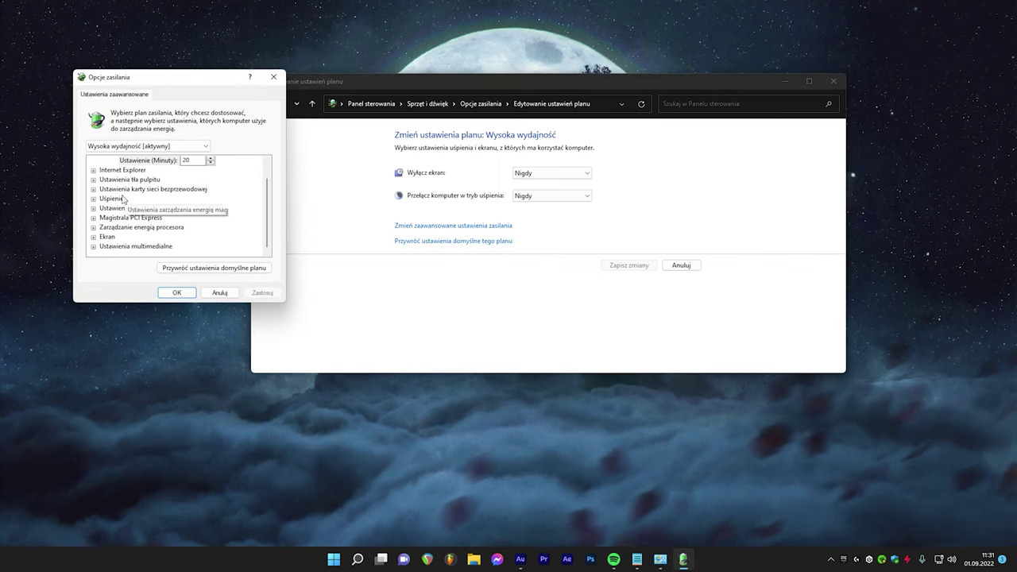
Examine the minimum and maximum processor state under Zarządzanie energią procesora, accept the dialog, and close the plan settings window.
left_click(94, 228)
left_click(104, 238)
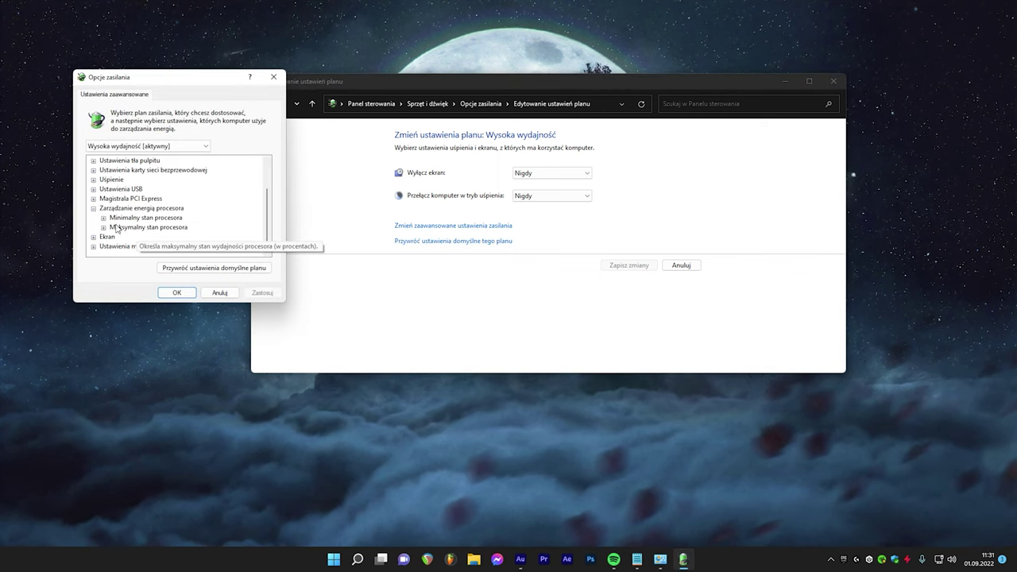
double_click(164, 235)
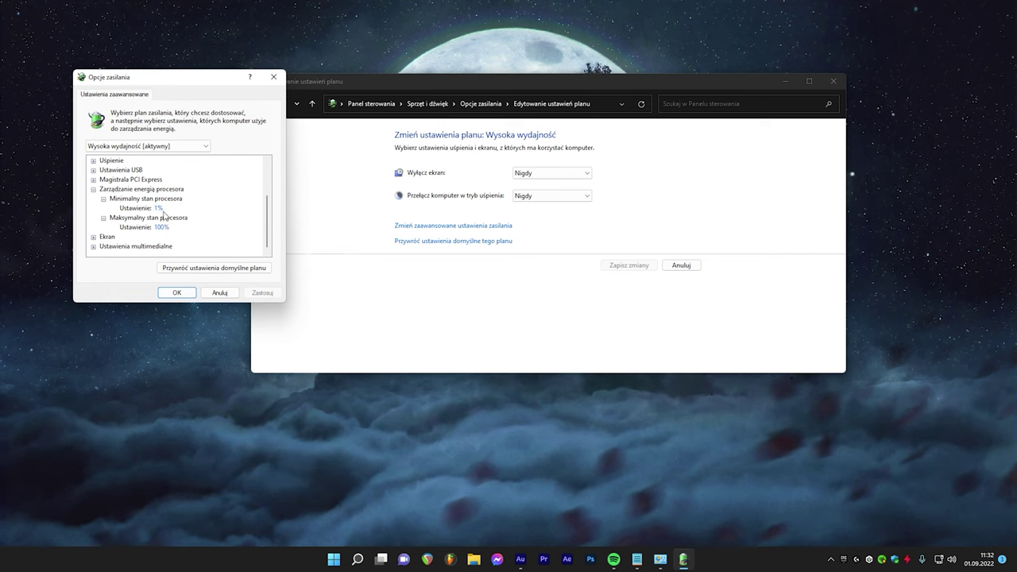
left_click(174, 292)
left_click(834, 81)
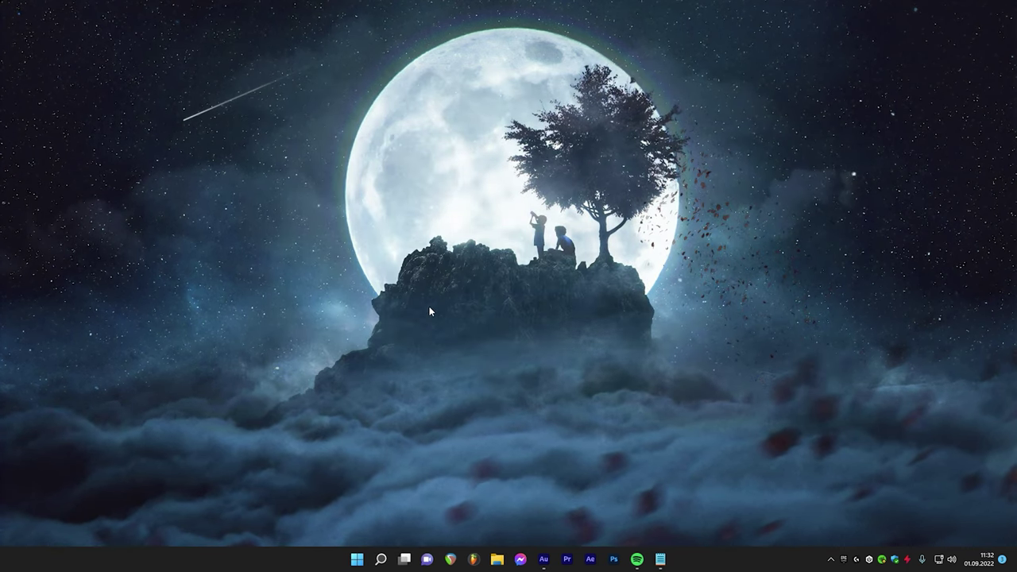
Search the system for "gry" and open the Tryb gry settings page.
key("super")
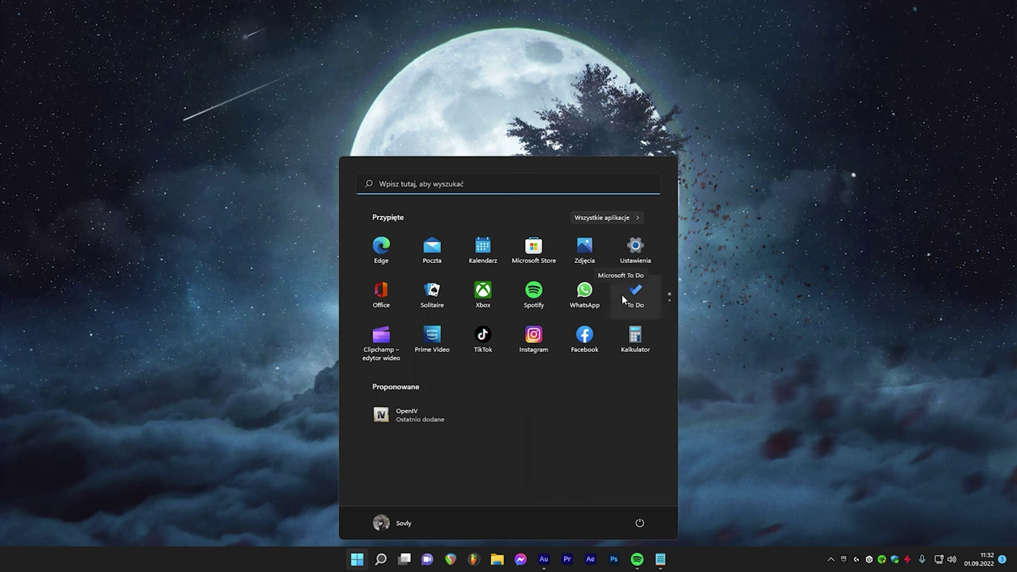
type("gam")
key("BackSpace")
key("BackSpace")
type("ry")
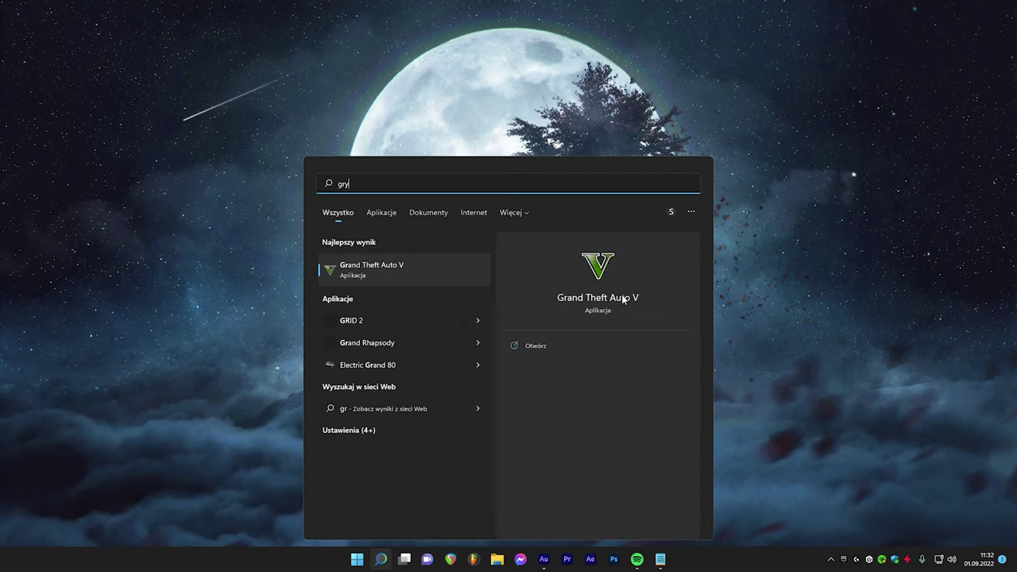
left_click(396, 331)
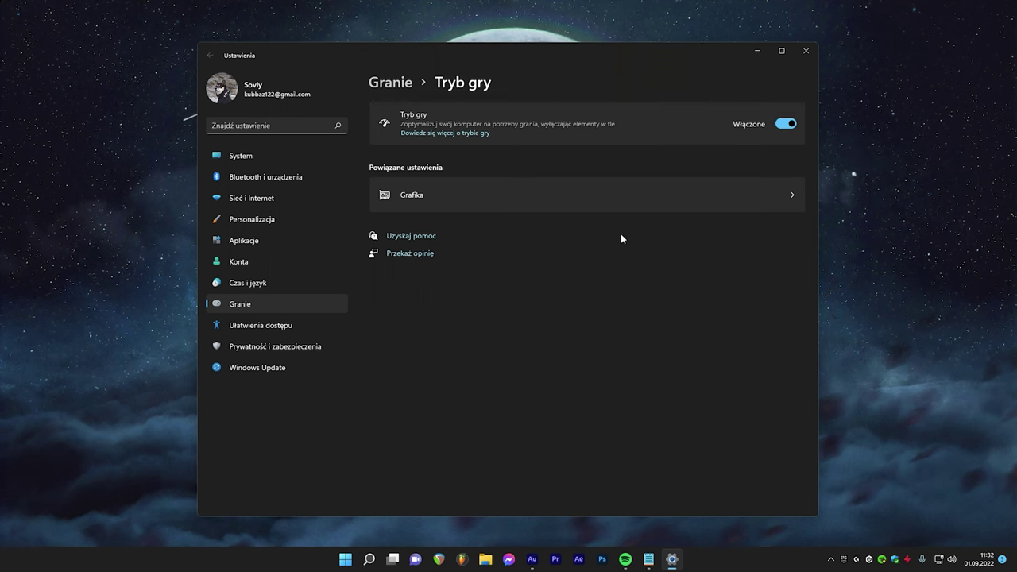
Check the hardware-accelerated GPU scheduling option in the default Grafika settings and return to the Grafika page.
left_click(415, 202)
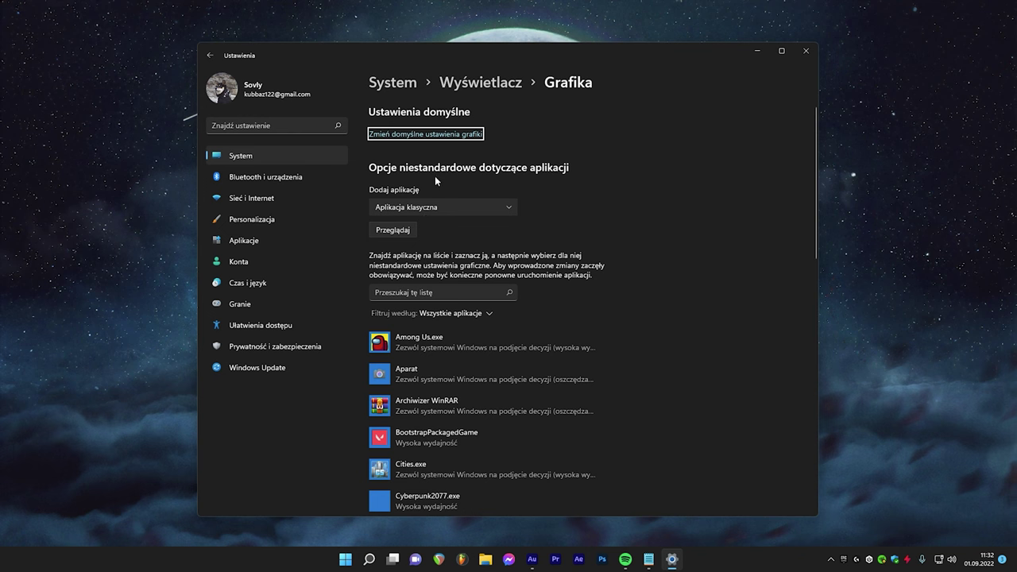
left_click(421, 136)
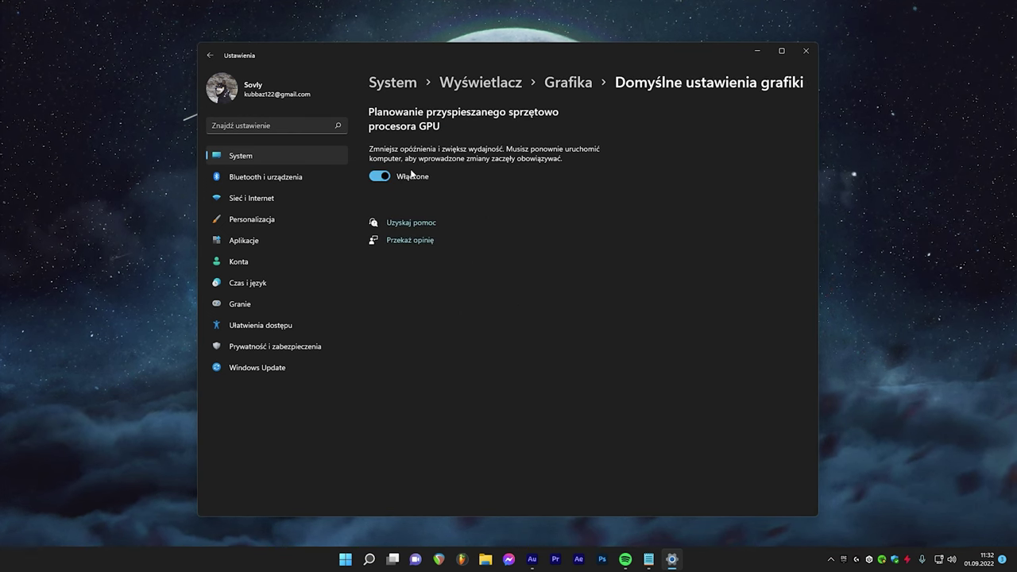
left_click(567, 86)
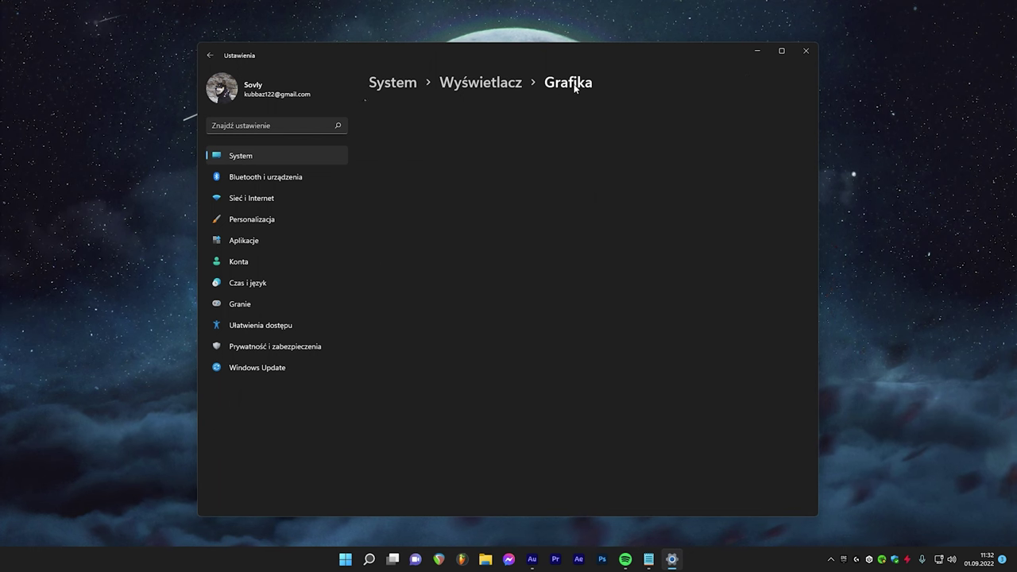
Start adding a classic application (Aplikacja klasyczna) to the custom graphics options and open the file browser for it.
scroll(433, 267, "down", 1)
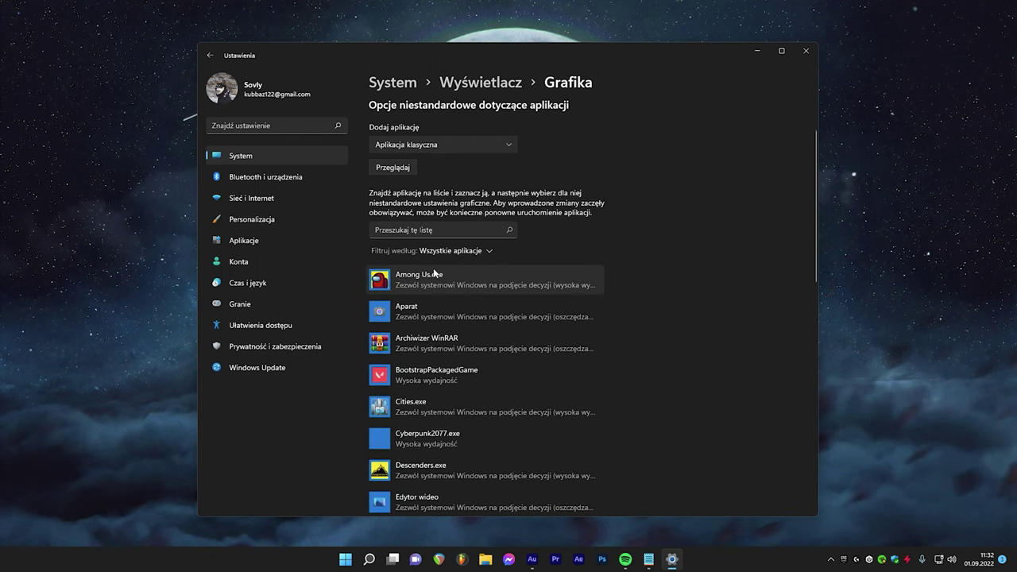
left_click(420, 145)
left_click(427, 145)
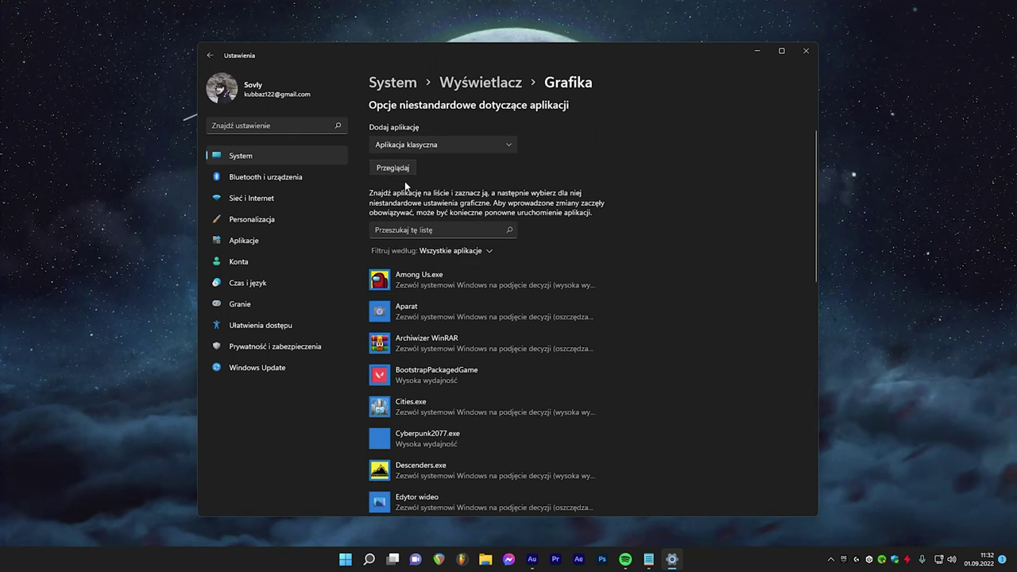
left_click(401, 171)
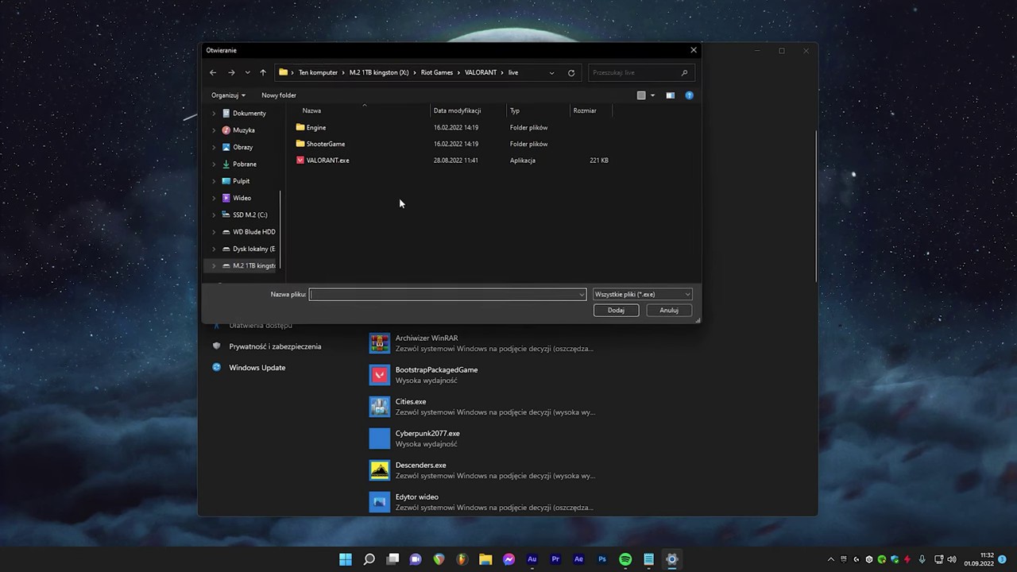
Look through Pliki programów (x86) and its subfolders on the SSD M.2 (C:) drive for the Fortnite executables.
left_click(251, 216)
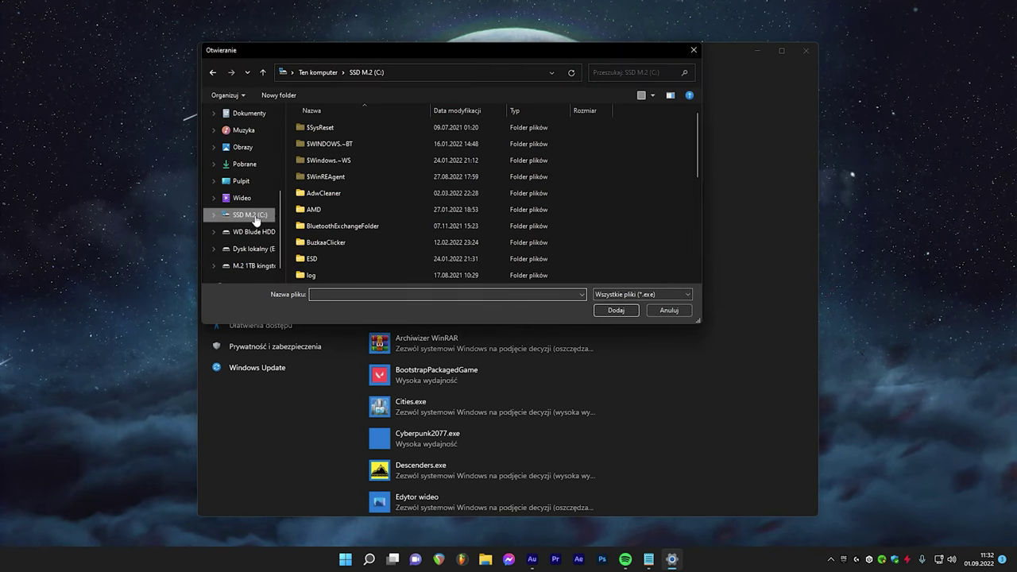
double_click(338, 256)
double_click(338, 194)
double_click(342, 147)
key("alt+Left")
key("alt+Left")
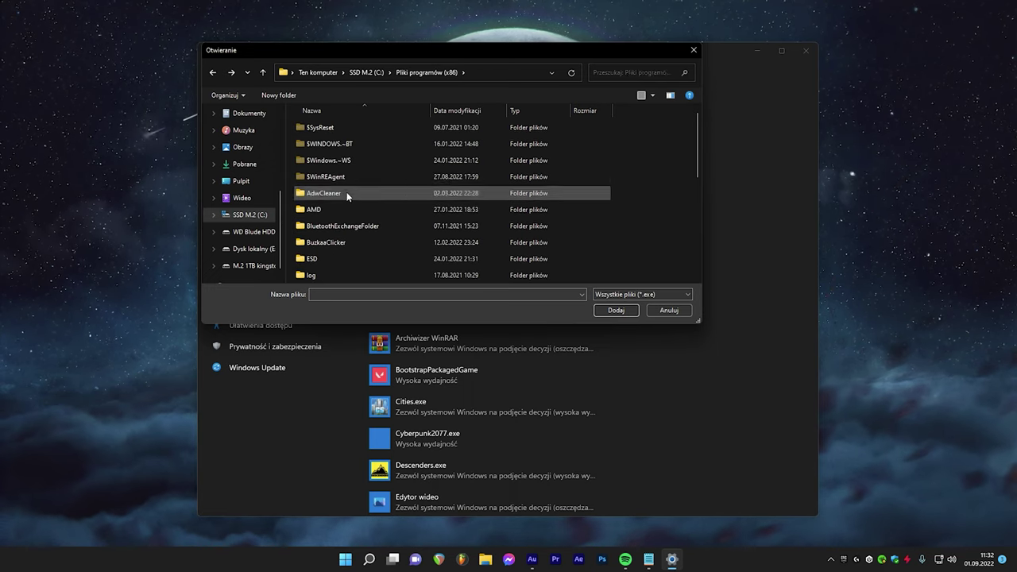
key("alt+Left")
scroll(342, 222, "down", 2)
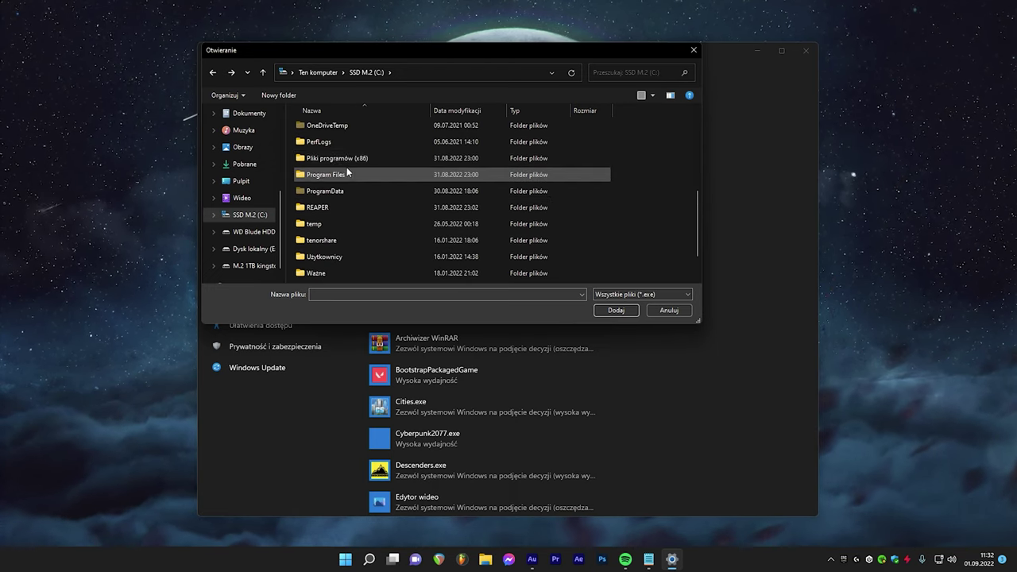
scroll(352, 238, "up", 2)
key("alt+Right")
key("alt+Right")
double_click(319, 160)
double_click(326, 144)
double_click(326, 193)
key("alt+Left")
double_click(322, 127)
key("alt+Left")
key("alt+Left")
key("alt+Left")
key("super+s")
key("Escape")
key("alt+Left")
key("alt+Left")
Check the Program Files and ProgramData\Epic folders on the C: drive for the Fortnite executables.
double_click(343, 176)
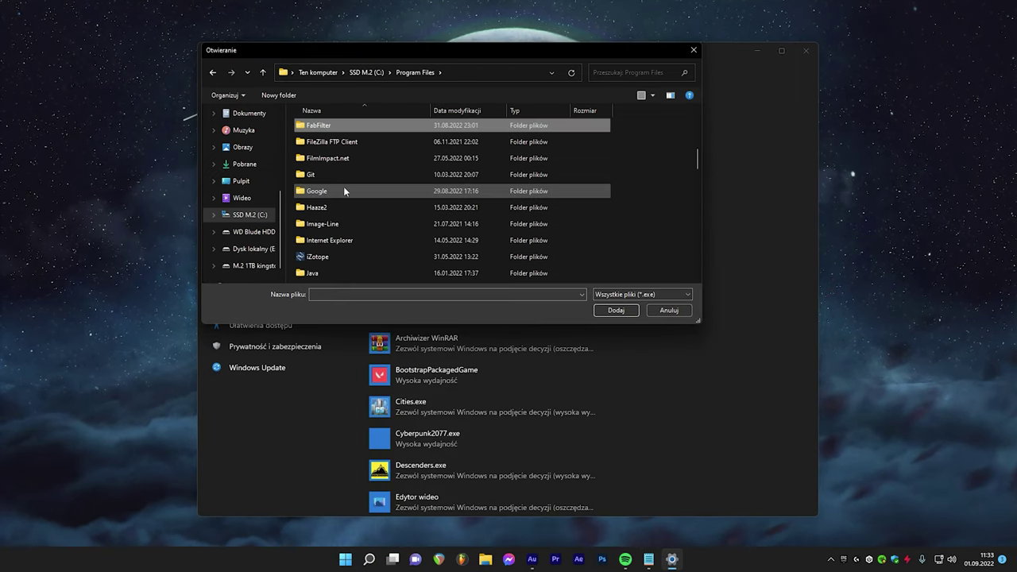
key("alt+Left")
double_click(343, 192)
double_click(377, 145)
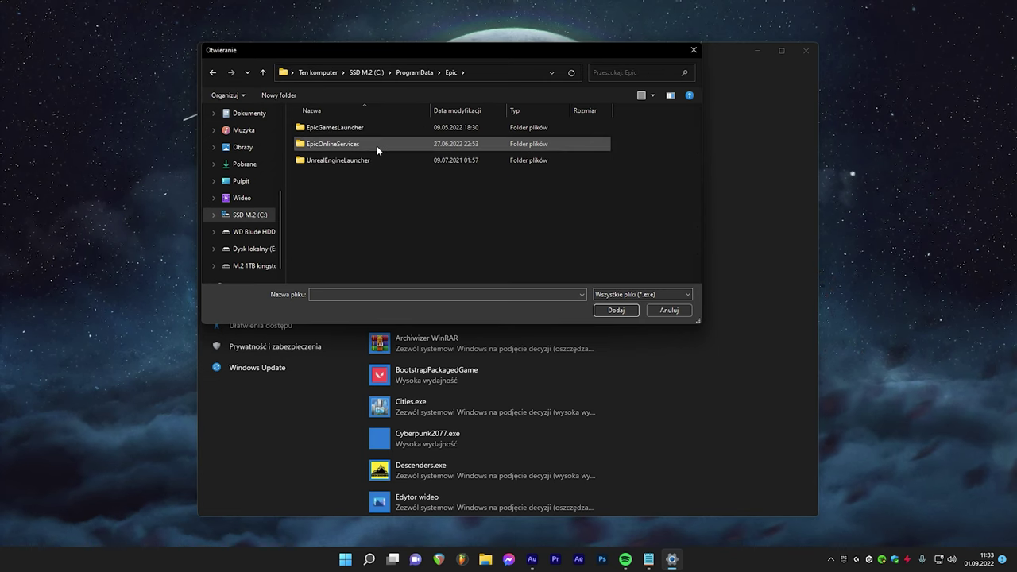
key("alt+Left")
Look through the Epic Games folder in Pliki programów (x86), including DirectXRedist, for the Fortnite executables.
scroll(359, 228, "down", 15)
scroll(359, 209, "down", 5)
double_click(360, 170)
double_click(355, 245)
double_click(342, 143)
double_click(336, 130)
key("alt+Left")
double_click(317, 127)
double_click(318, 160)
key("alt+Up")
double_click(334, 176)
key("alt+Up")
key("alt+Up")
key("alt+Left")
key("alt+Left")
key("alt+Left")
key("alt+Left")
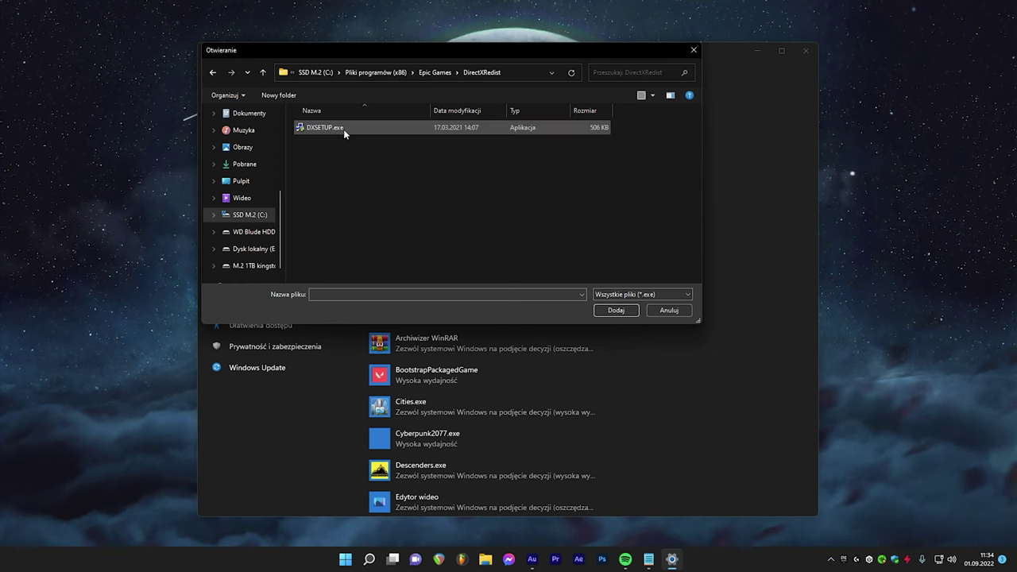
Go to the folder Fortnite\Fortnite\FortniteGame\Binaries\Win64 on the M.2 1TB kingston (X:) drive.
double_click(318, 159)
double_click(317, 128)
double_click(317, 128)
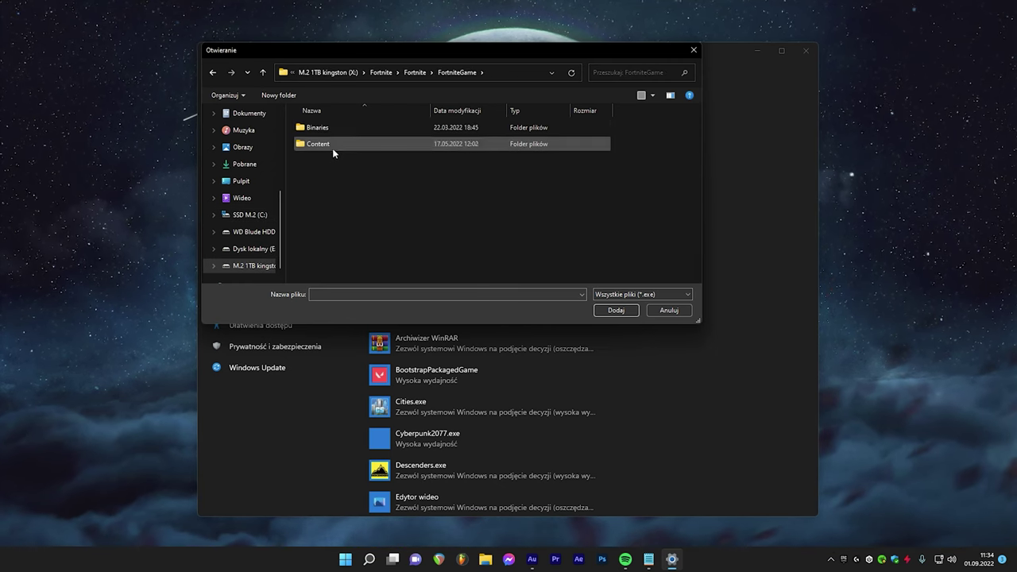
double_click(327, 130)
double_click(322, 144)
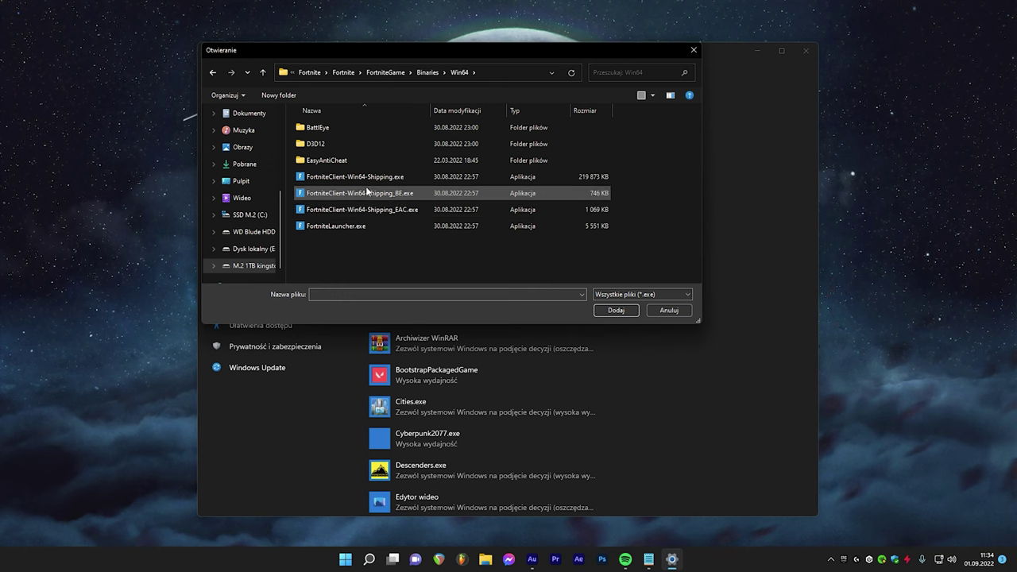
Add FortniteClient-Win64-Shipping.exe to the custom graphics list and save its graphics preference as Wysoka wydajność.
left_click_drag(481, 50, 767, 20)
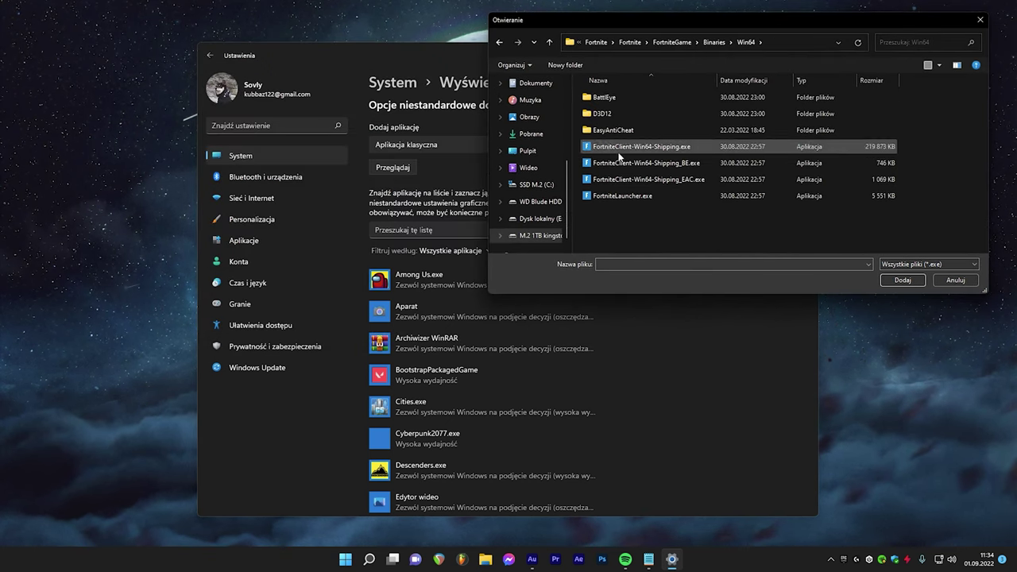
left_click(649, 148)
left_click(903, 279)
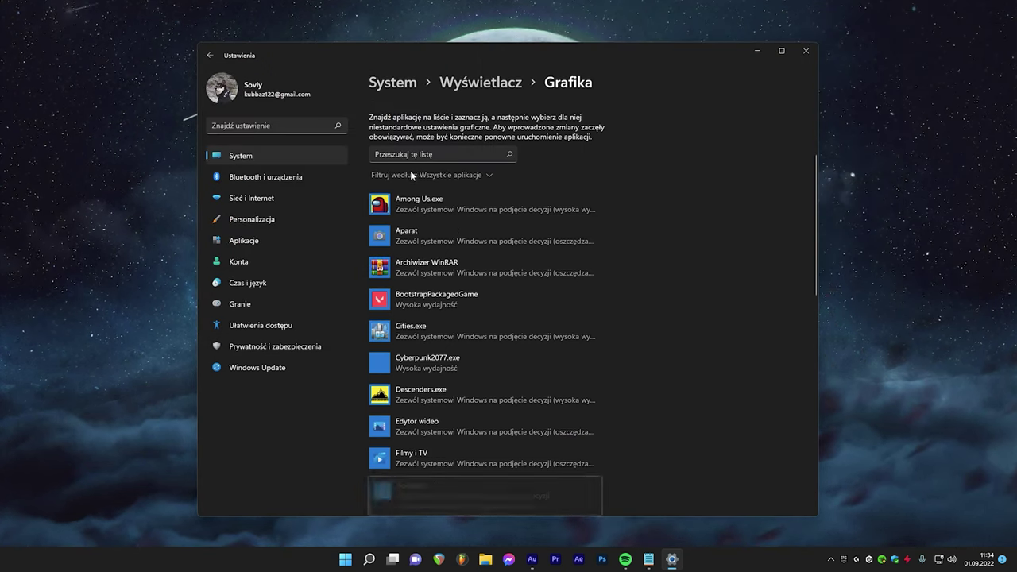
scroll(492, 414, "down", 3)
left_click(526, 356)
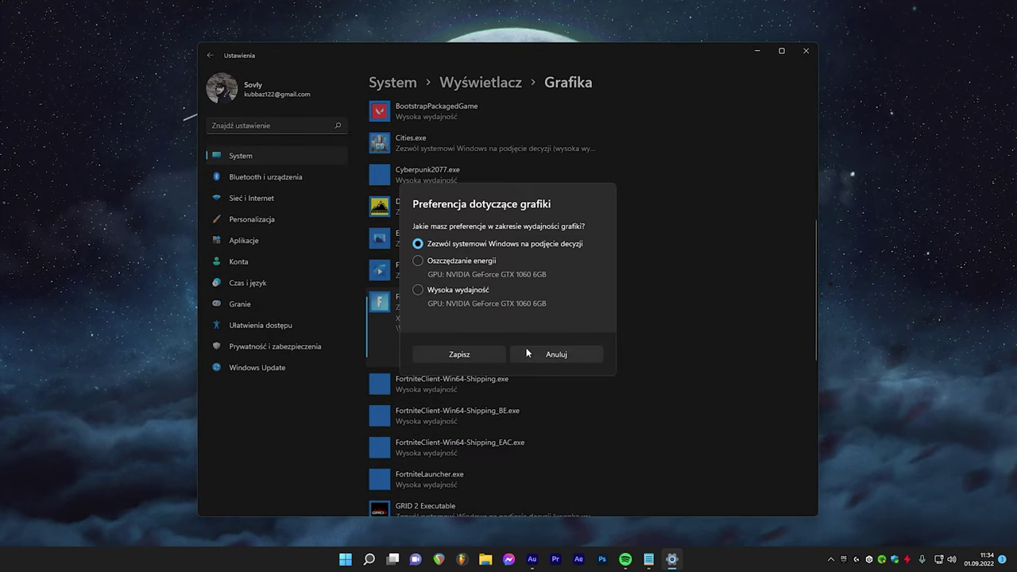
left_click(458, 354)
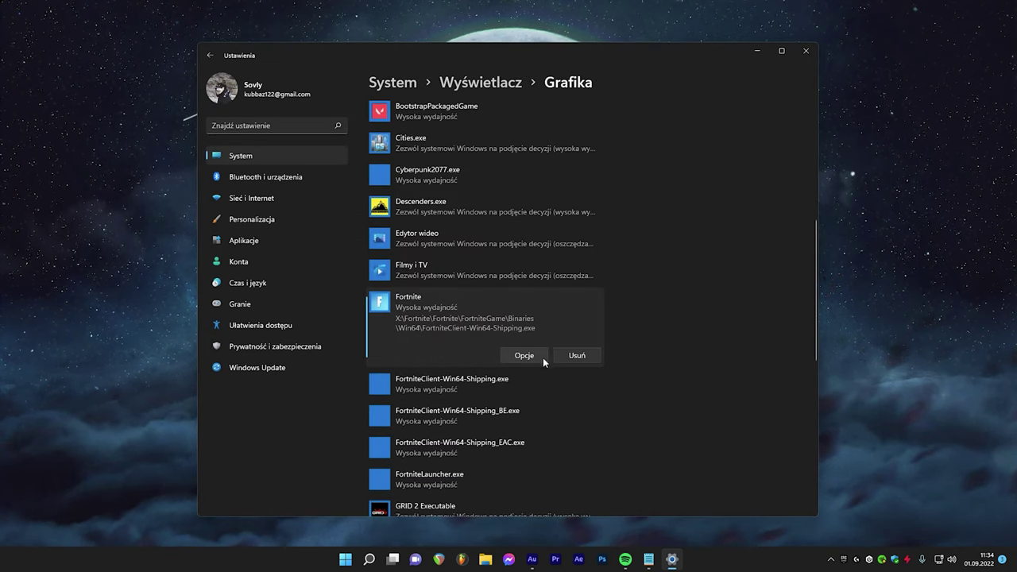
Add FortniteClient-Win64-Shipping_BE.exe to the custom graphics list and save its graphics preference as Wysoka wydajność.
scroll(543, 357, "up", 5)
left_click(404, 218)
left_click(715, 163)
left_click(878, 283)
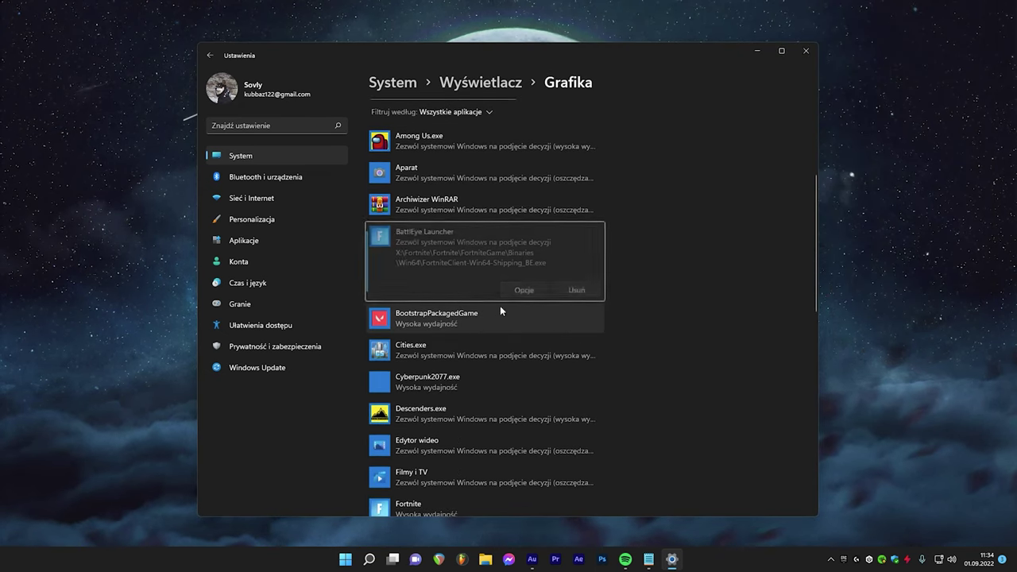
left_click(487, 290)
left_click(460, 354)
Add FortniteClient-Win64-Shipping_EAC.exe to the custom graphics list and save its graphics preference as Wysoka wydajność.
scroll(488, 318, "up", 5)
left_click(404, 218)
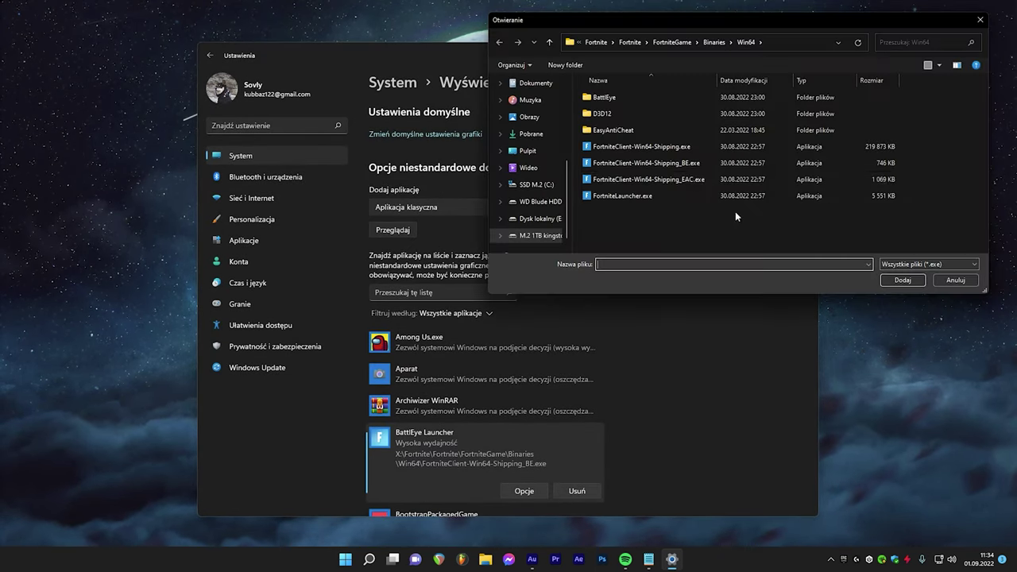
left_click(723, 221)
left_click(878, 279)
left_click(469, 289)
left_click(470, 289)
left_click(460, 354)
Add FortniteLauncher.exe to the custom graphics list and save its graphics preference as Wysoka wydajność.
scroll(488, 318, "up", 5)
left_click(399, 226)
left_click(635, 198)
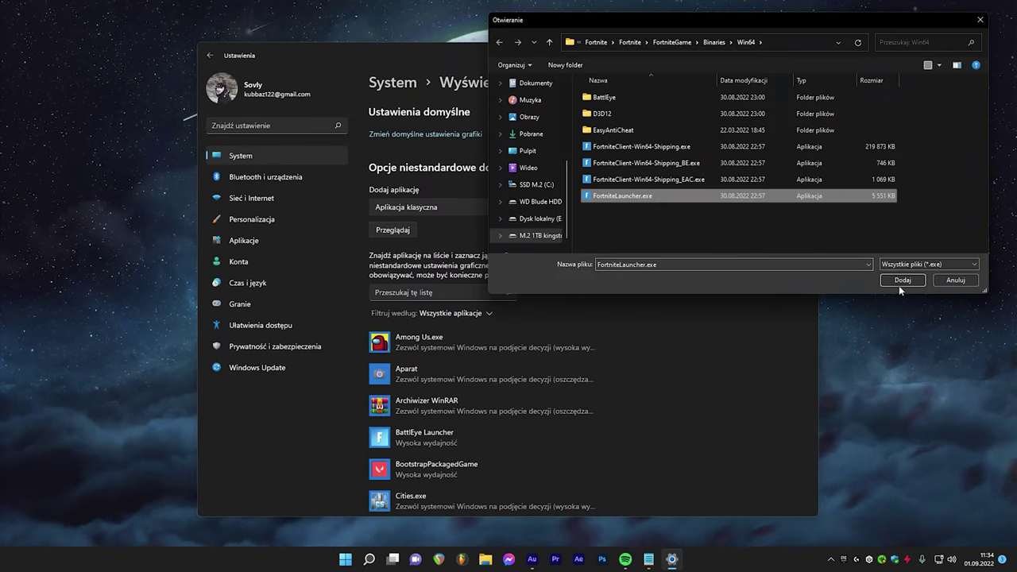
left_click(898, 286)
left_click(525, 480)
left_click(457, 300)
left_click(451, 354)
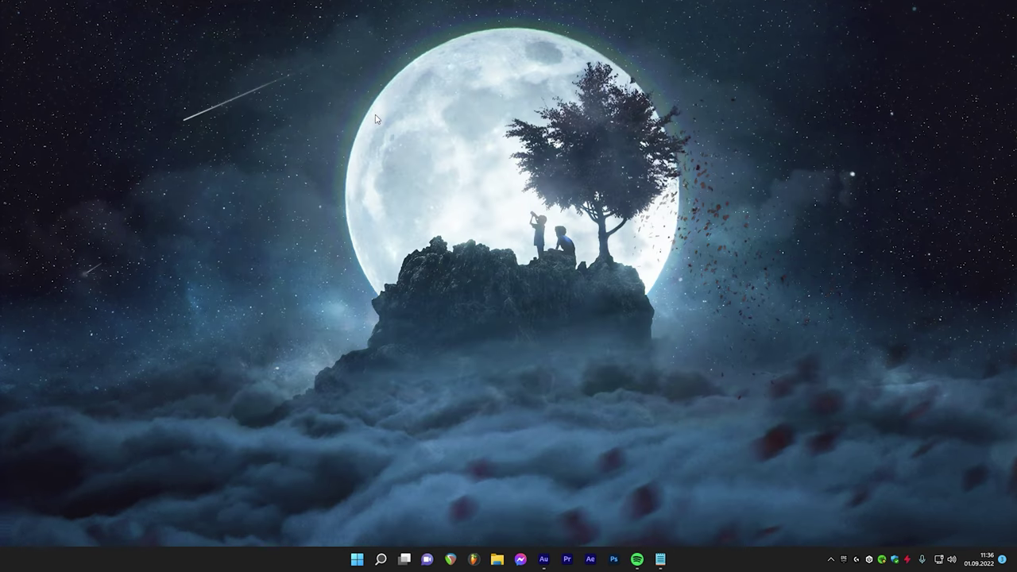
Review the Xbox Game Bar controller option under Granie in Settings, and close Settings.
key("super")
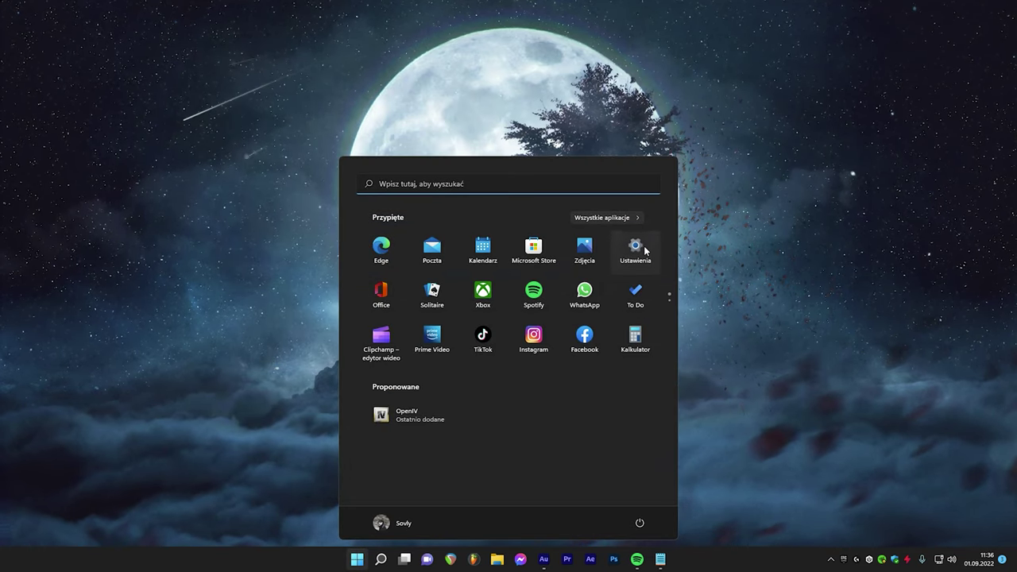
left_click(635, 248)
left_click(237, 303)
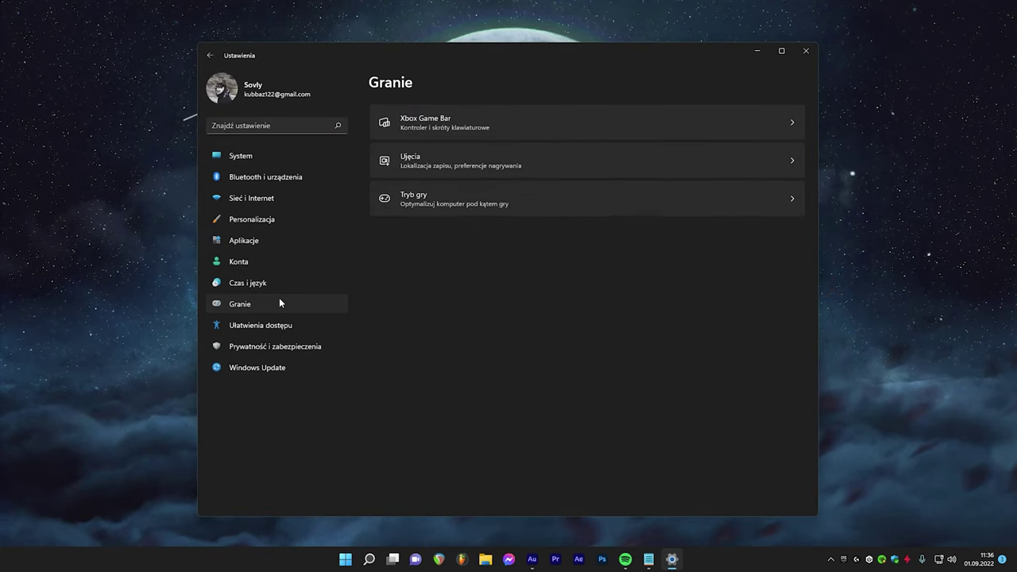
left_click(418, 119)
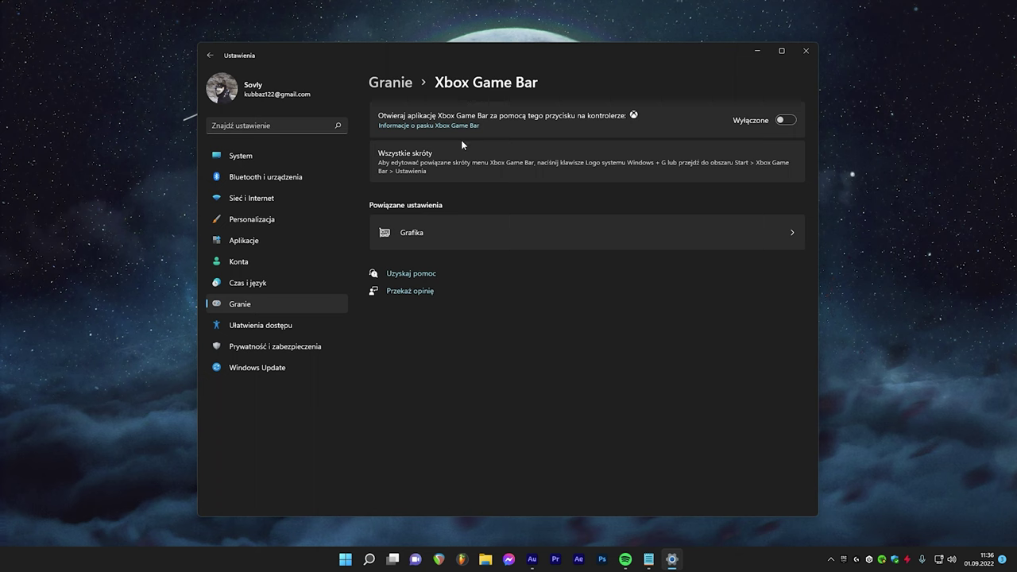
left_click(806, 51)
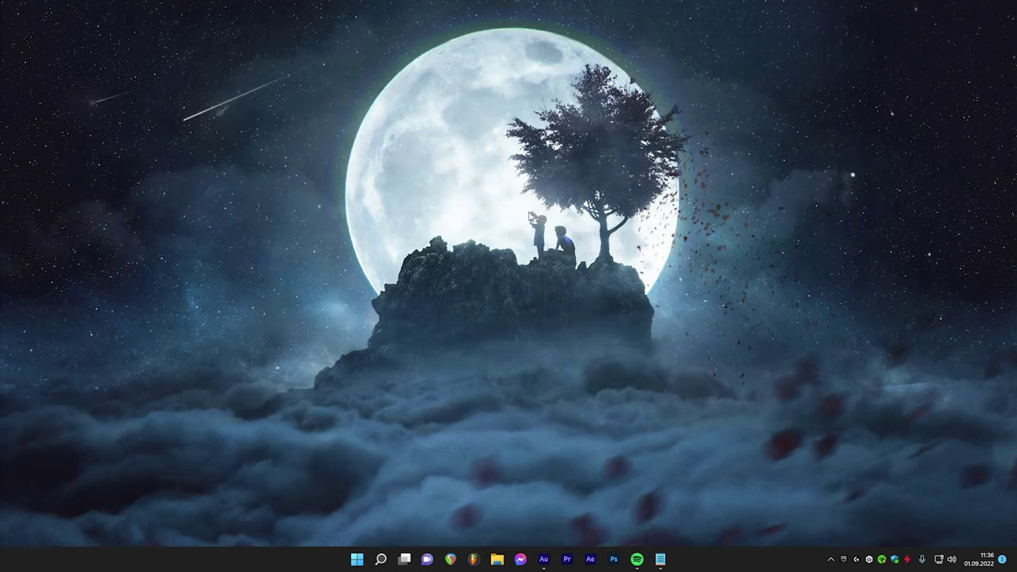
Check the Tryb gry setting under Granie in Windows Settings, and close Settings.
key("super")
left_click(636, 242)
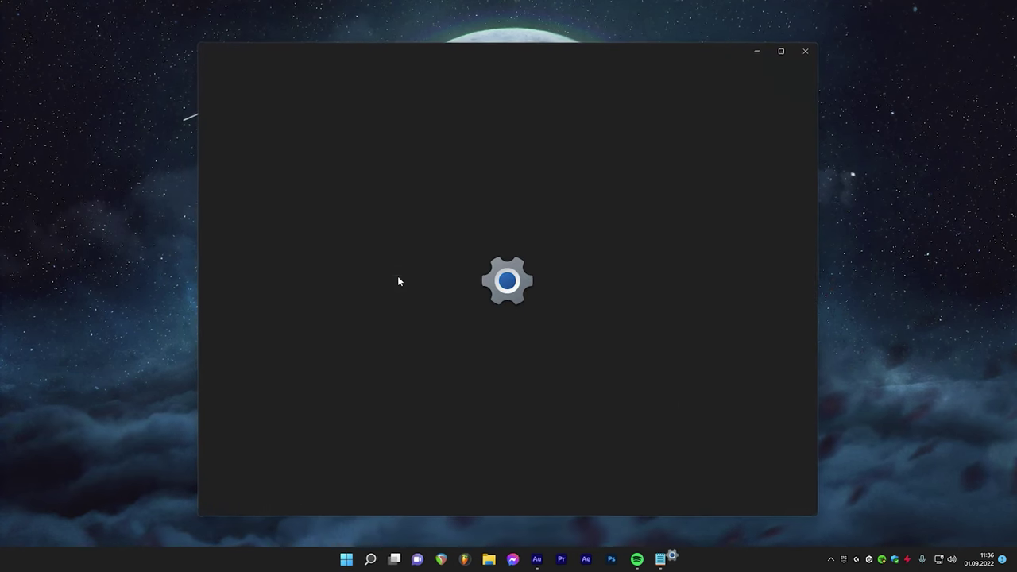
left_click(289, 302)
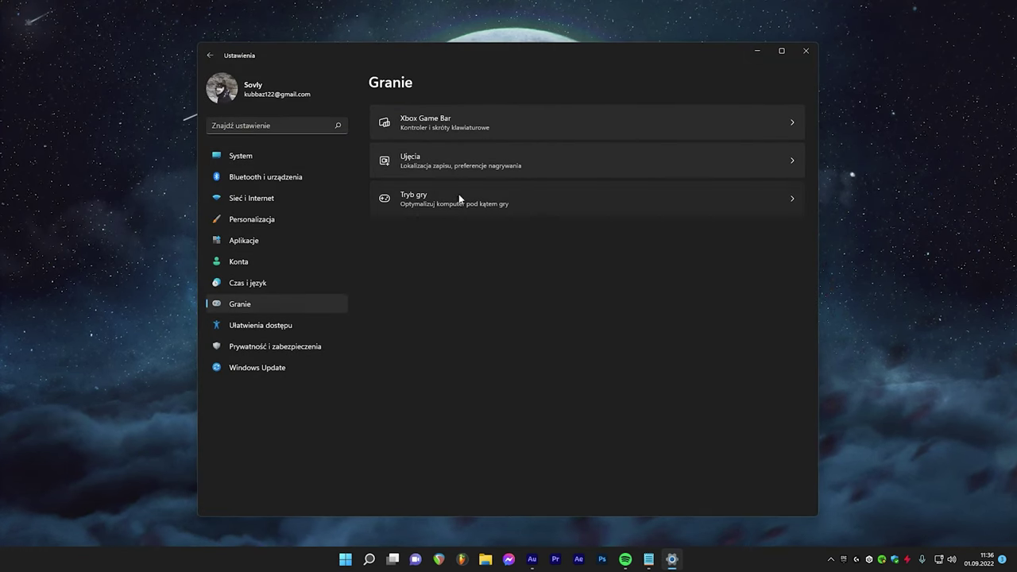
left_click(458, 196)
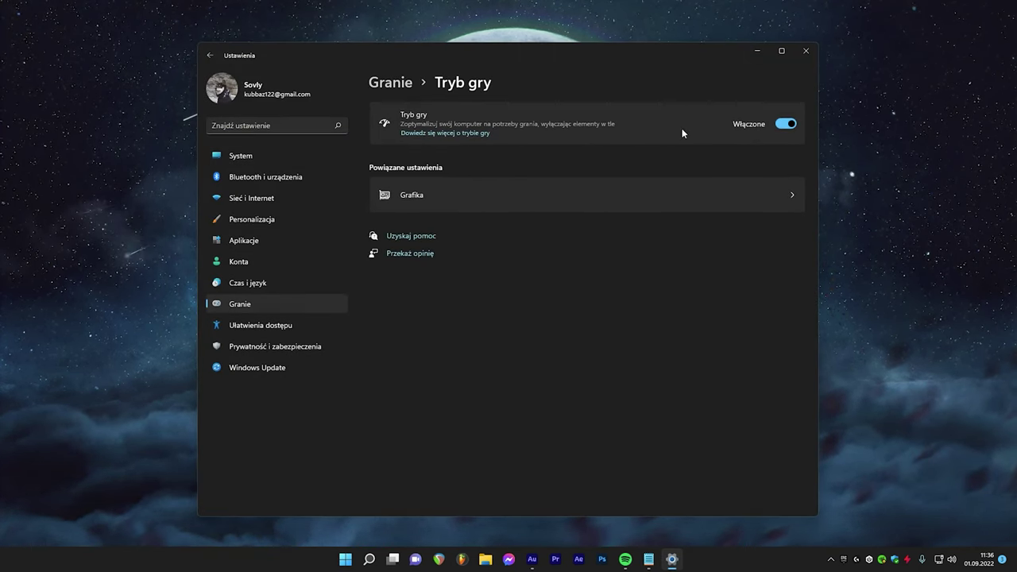
left_click(802, 54)
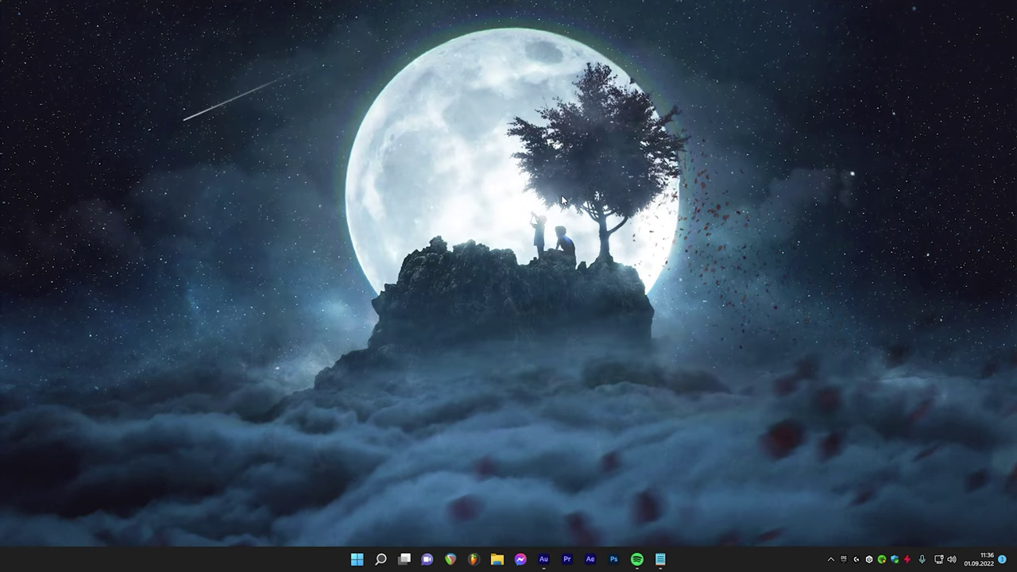
Find and open Menedżer urządzeń, move its window toward the middle of the desktop, and expand the Urządzenia systemowe category.
key("super")
type("mene")
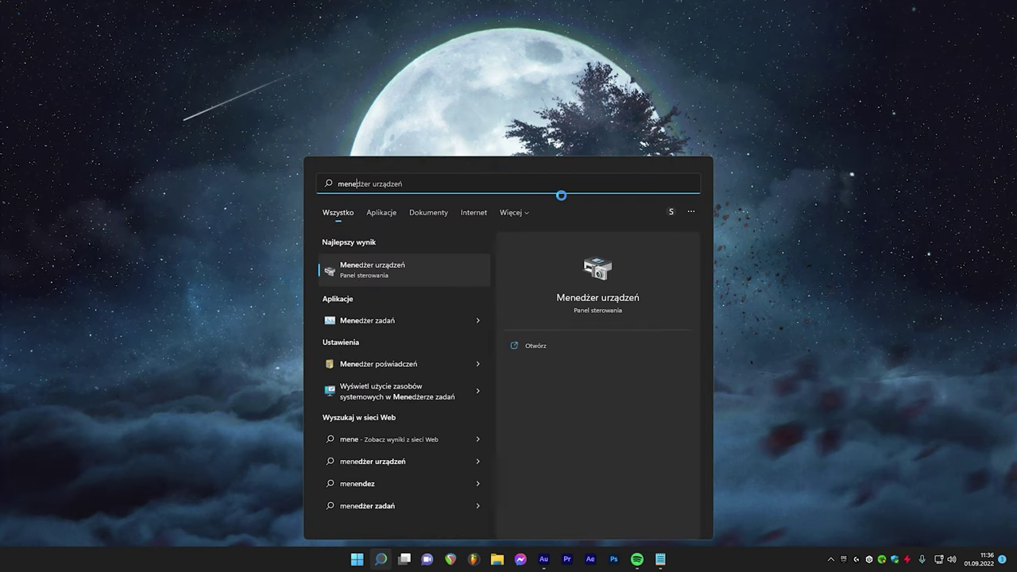
left_click(411, 275)
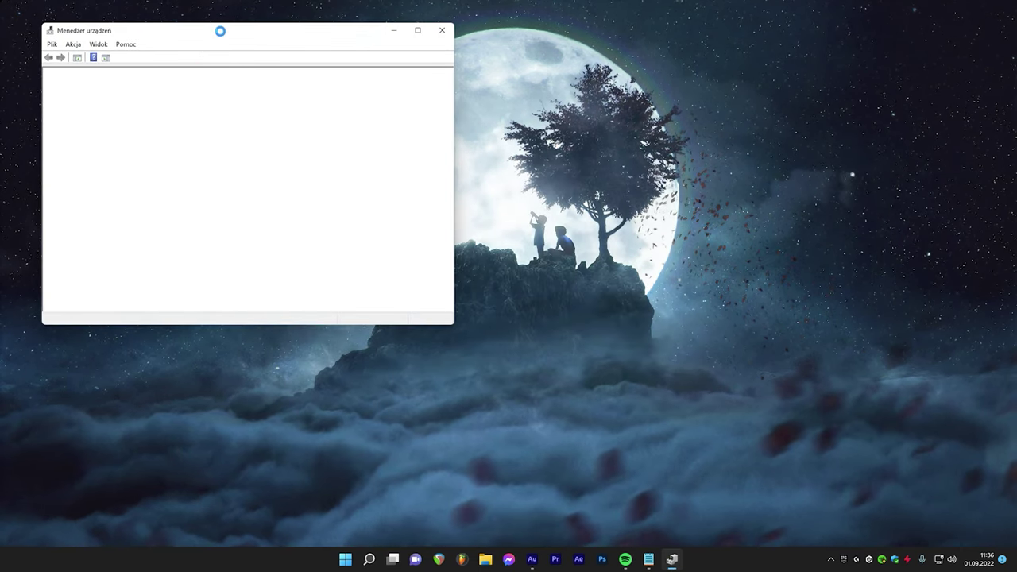
left_click_drag(222, 30, 503, 84)
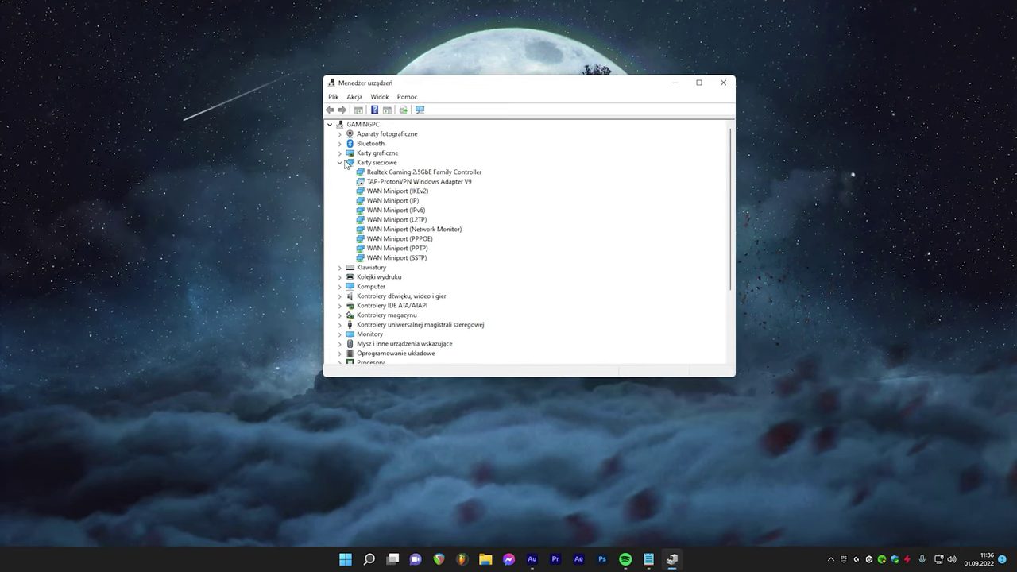
left_click(340, 163)
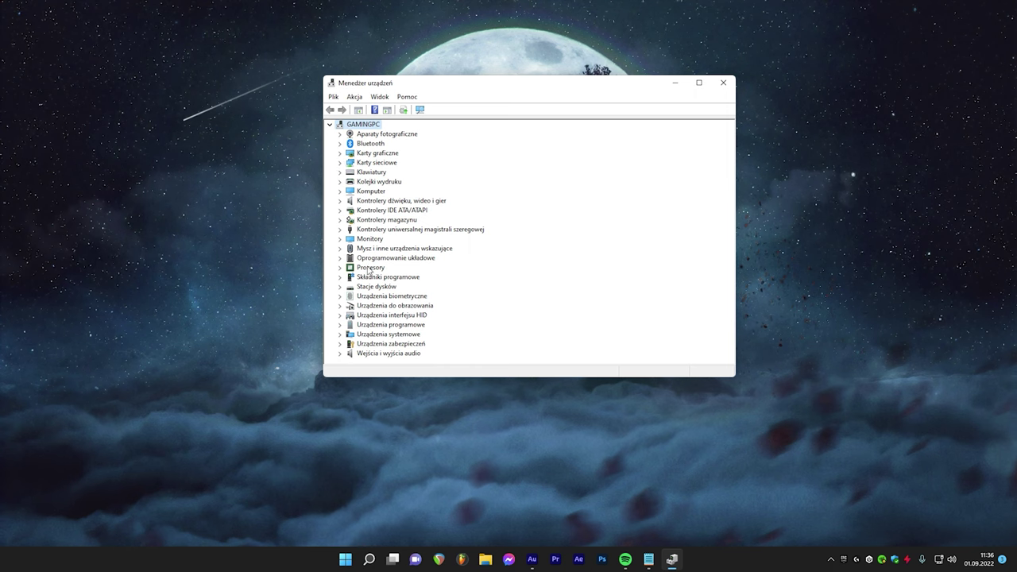
left_click(341, 333)
Disable the Czasomierz zdarzeniowy wysokiej precyzji device under Urządzenia systemowe, and close Menedżer urządzeń.
scroll(370, 160, "up", 1)
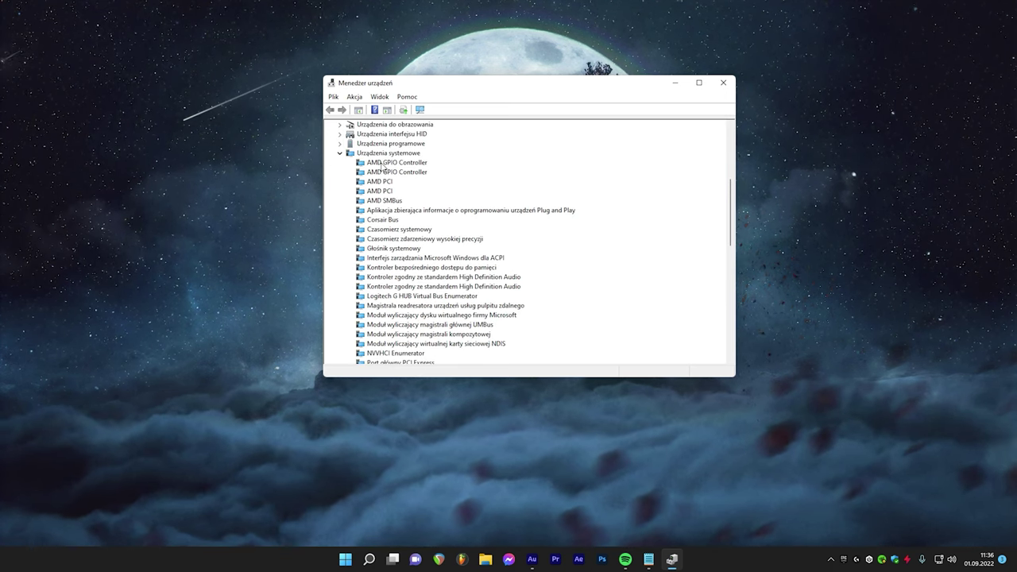
scroll(383, 165, "down", 5)
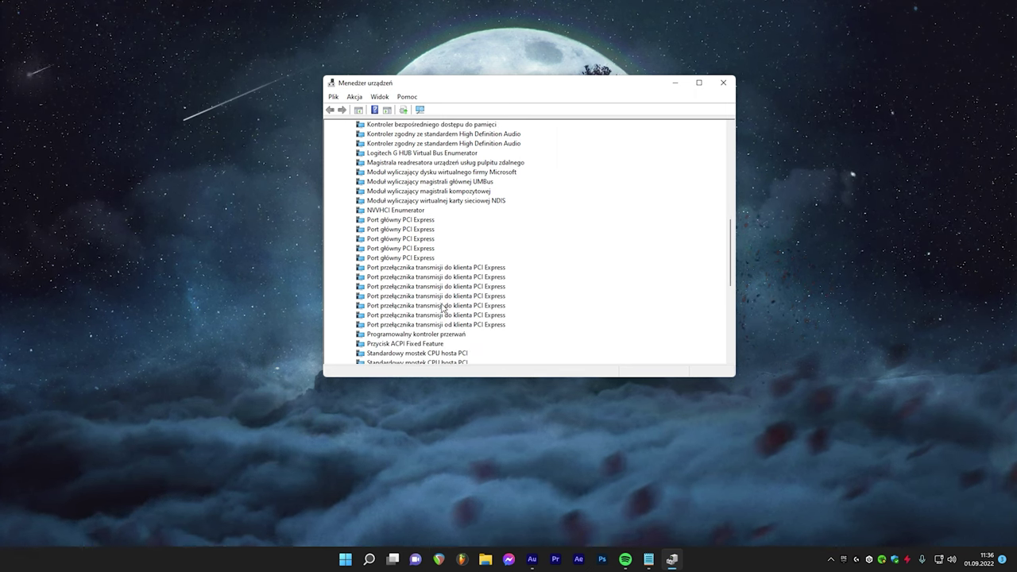
scroll(442, 308, "down", 10)
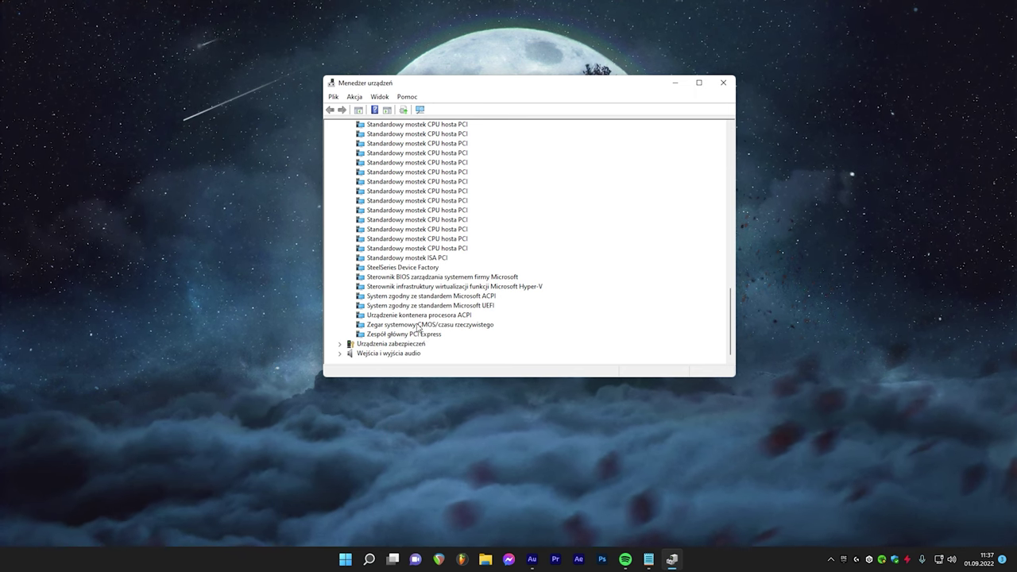
scroll(410, 333, "up", 15)
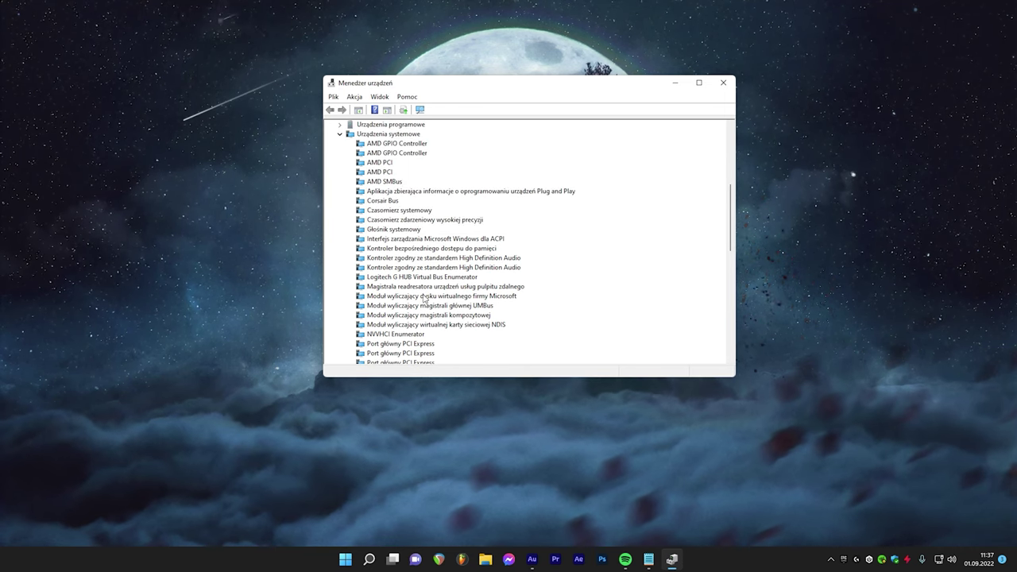
left_click(418, 278)
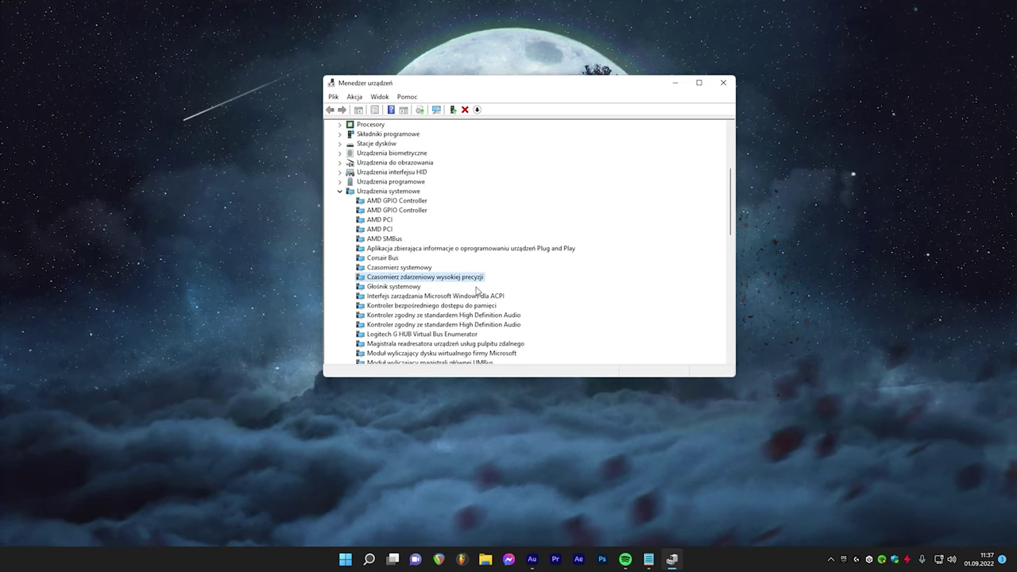
right_click(421, 278)
left_click(477, 296)
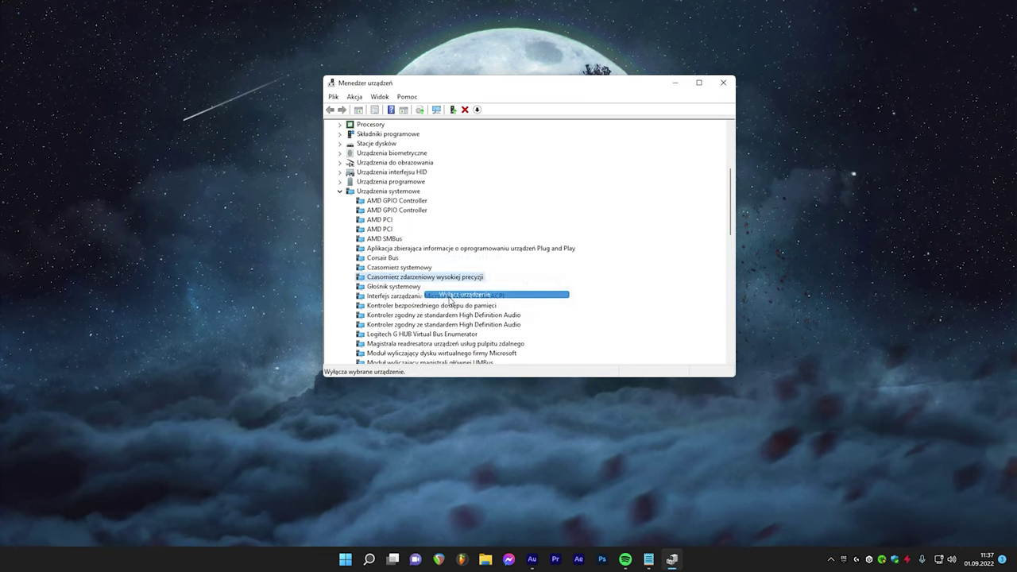
left_click(532, 289)
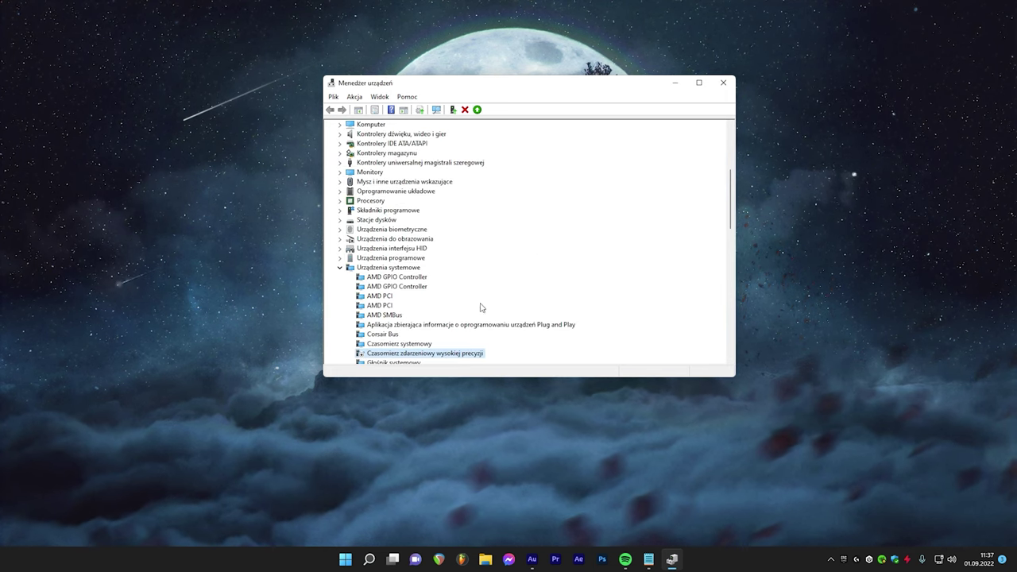
left_click(723, 85)
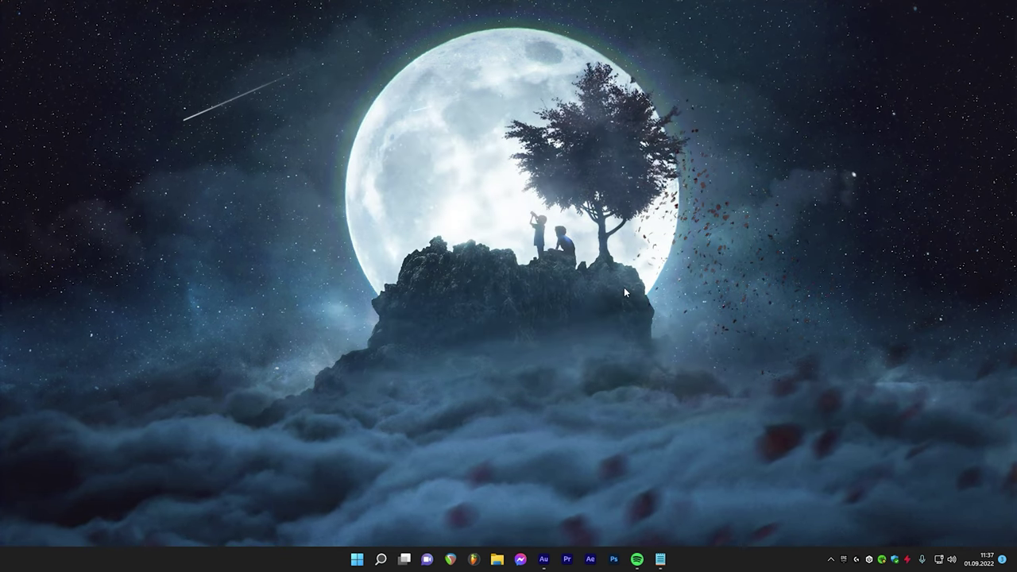